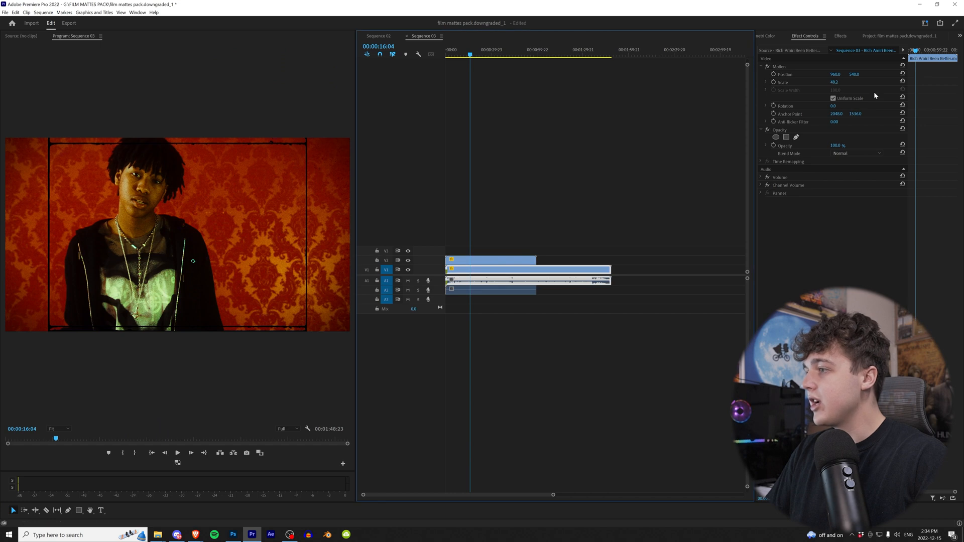
Step: Stretch the 16mm border overlay horizontally with uniform scaling off, and set the footage scale to 46.9 so it fits behind the border
{"action": "left_click", "coordinate": [501, 262]}
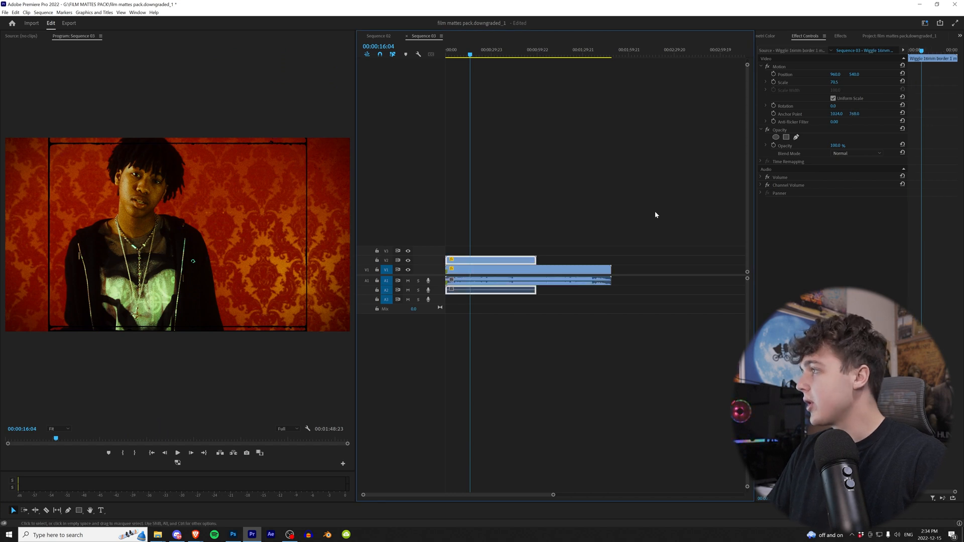
{"action": "left_click", "coordinate": [833, 98]}
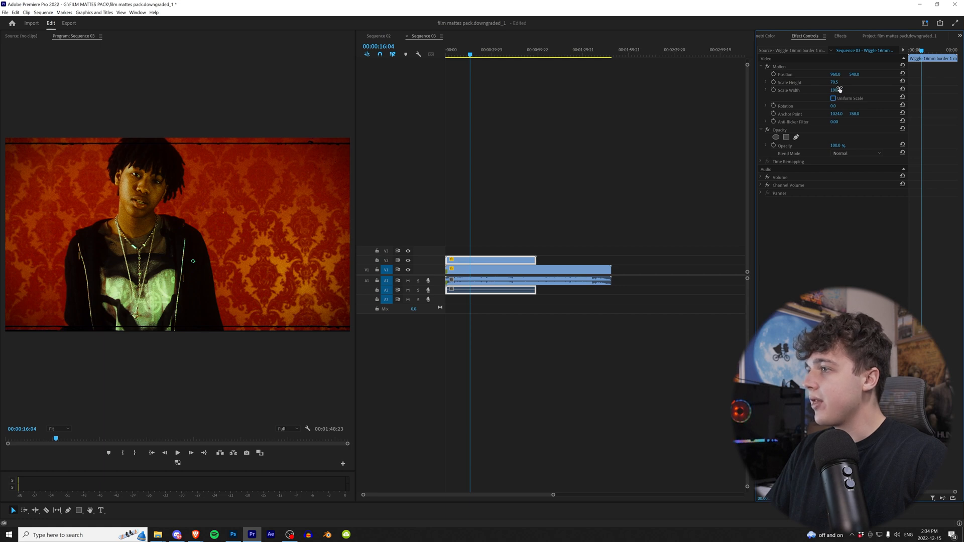
{"action": "left_click_drag", "start_coordinate": [838, 91], "coordinate": [517, 272]}
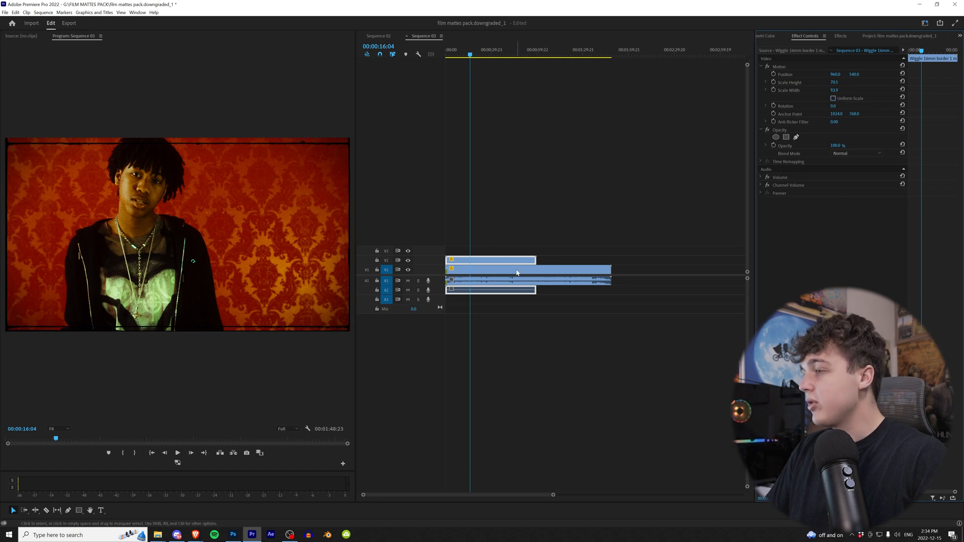
{"action": "left_click", "coordinate": [501, 272]}
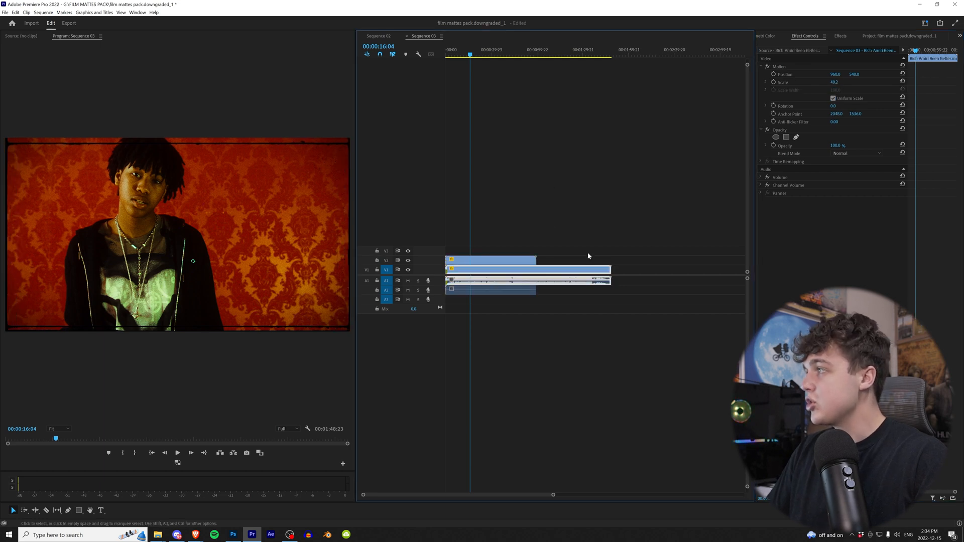
{"action": "mouse_move", "coordinate": [834, 82]}
{"action": "left_mouse_down"}
{"action": "mouse_move", "coordinate": [806, 83]}
{"action": "mouse_move", "coordinate": [833, 93]}
{"action": "left_mouse_up"}
Step: Move the border overlay up three video tracks and stack two copies of the footage directly above the original
{"action": "left_click", "coordinate": [486, 265]}
{"action": "key", "text": "alt+Up"}
{"action": "key", "text": "alt+Up"}
{"action": "key", "text": "alt+Up"}
{"action": "left_click", "coordinate": [516, 271]}
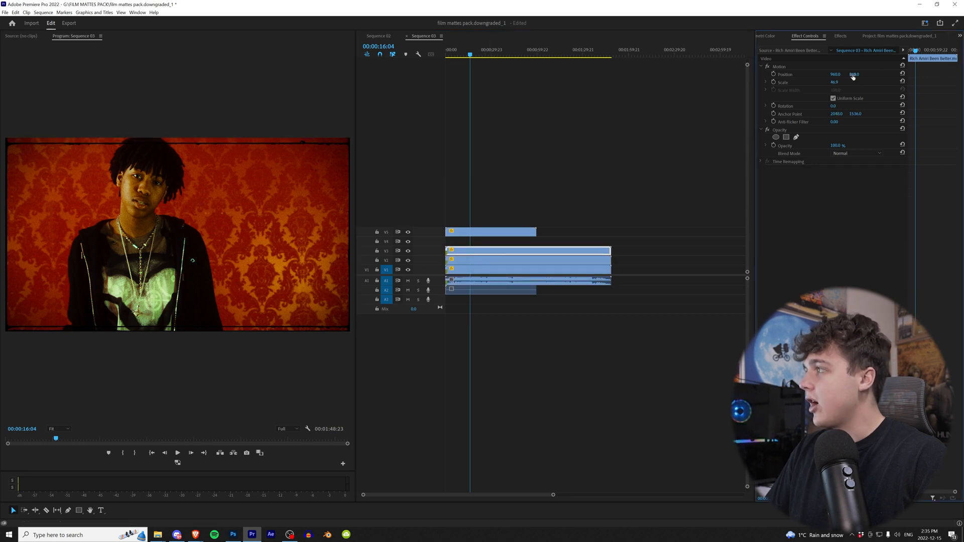
Step: Offset the top footage copy to Y -693 and the middle copy to Y 1775, and play back the stacked film-frame effect
{"action": "left_click_drag", "start_coordinate": [853, 74], "coordinate": [241, 74]}
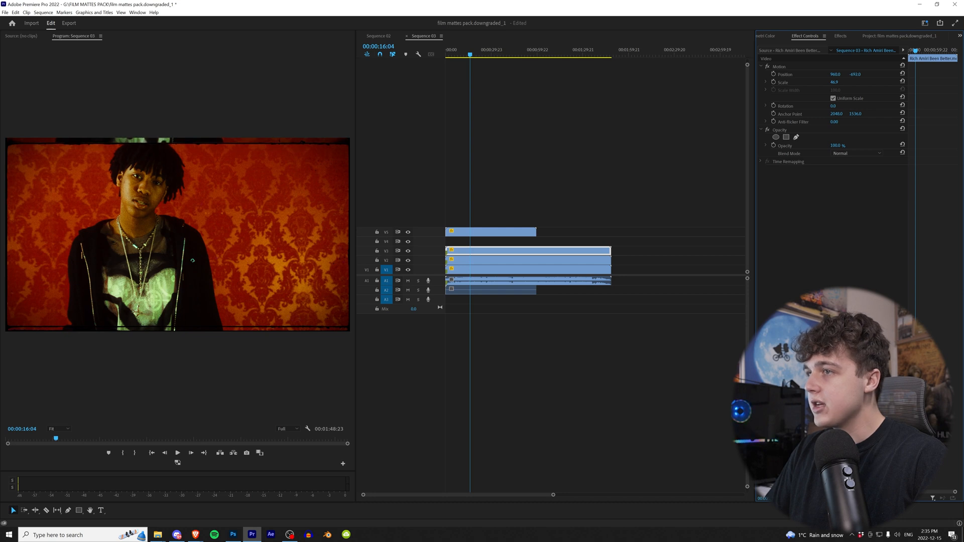
{"action": "left_click", "coordinate": [504, 262]}
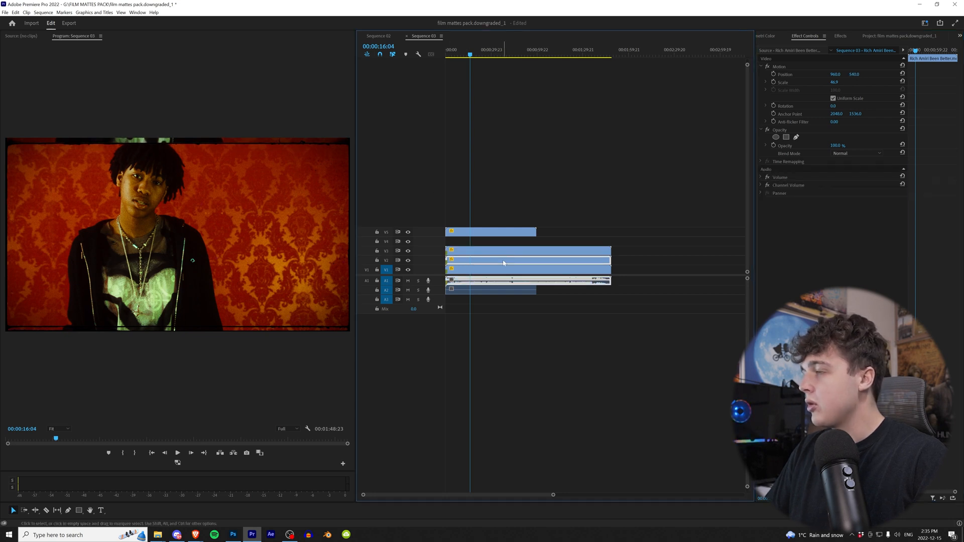
{"action": "left_click_drag", "start_coordinate": [854, 74], "coordinate": [959, 74]}
{"action": "key", "text": "space"}
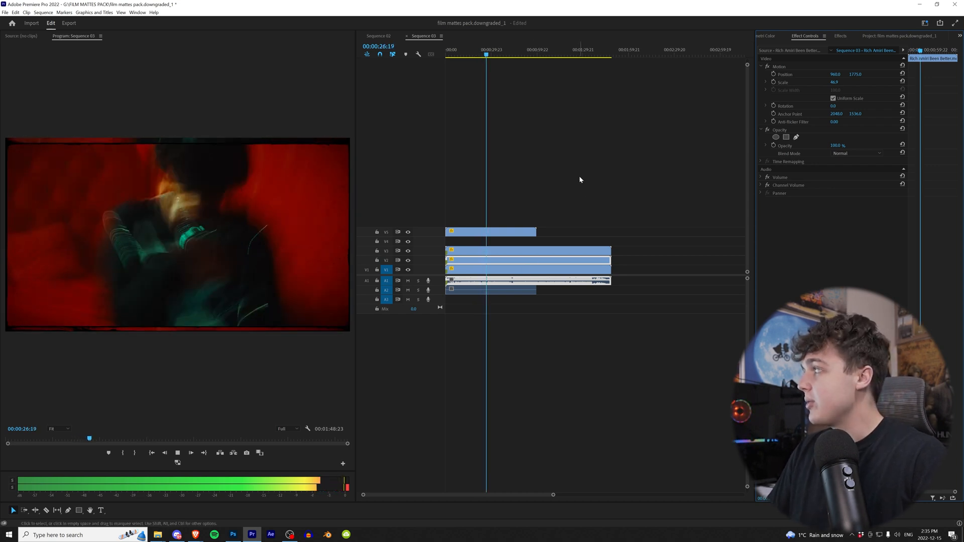
{"action": "key", "text": "space"}
Step: From the Wide Screen folder in File Explorer, add the dirtier, Rectangle Trio Dirty, Rounded Blurred Dirty, 3 Small Circles Dirty and Unique mattes to the sequence
{"action": "key", "text": "alt+Tab"}
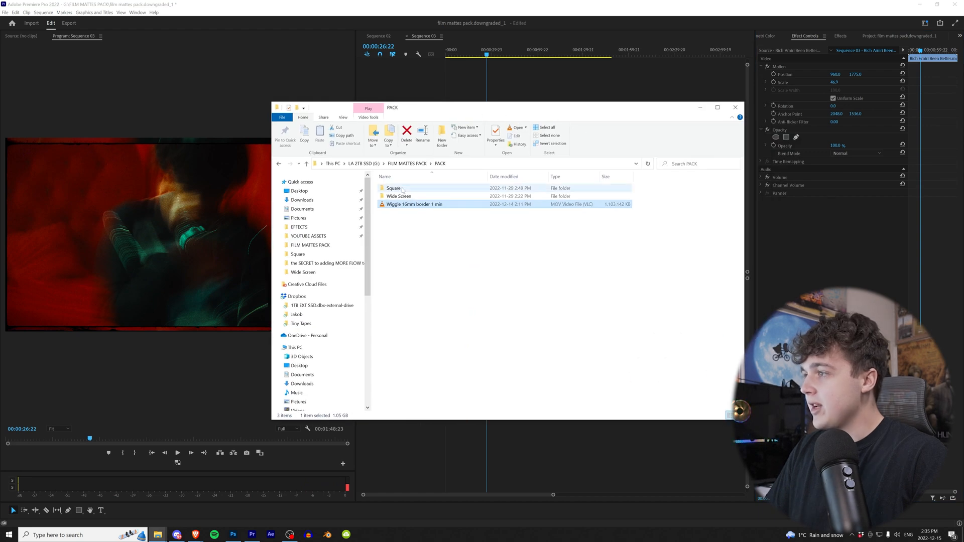
{"action": "double_click", "coordinate": [617, 196]}
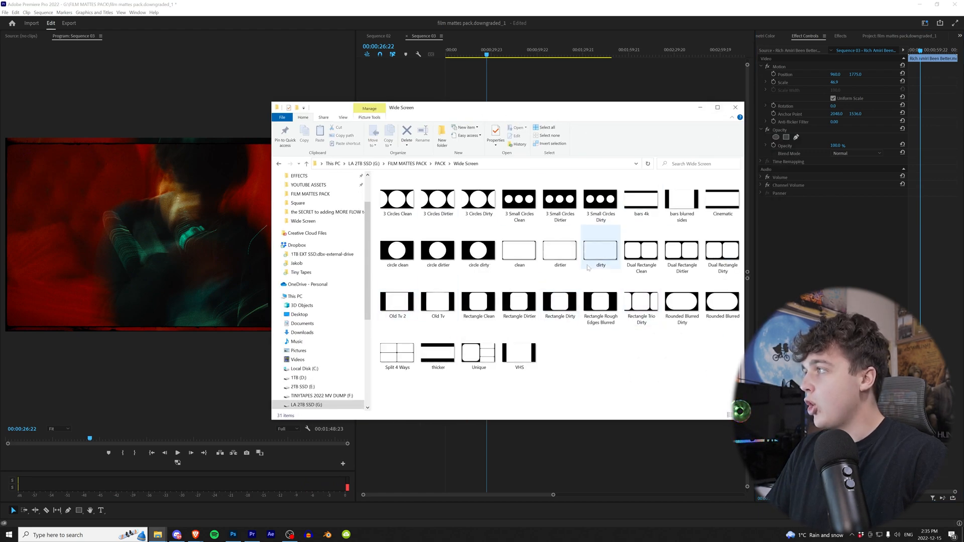
{"action": "left_click_drag", "start_coordinate": [587, 112], "coordinate": [510, 117]}
{"action": "left_click", "coordinate": [482, 256]}
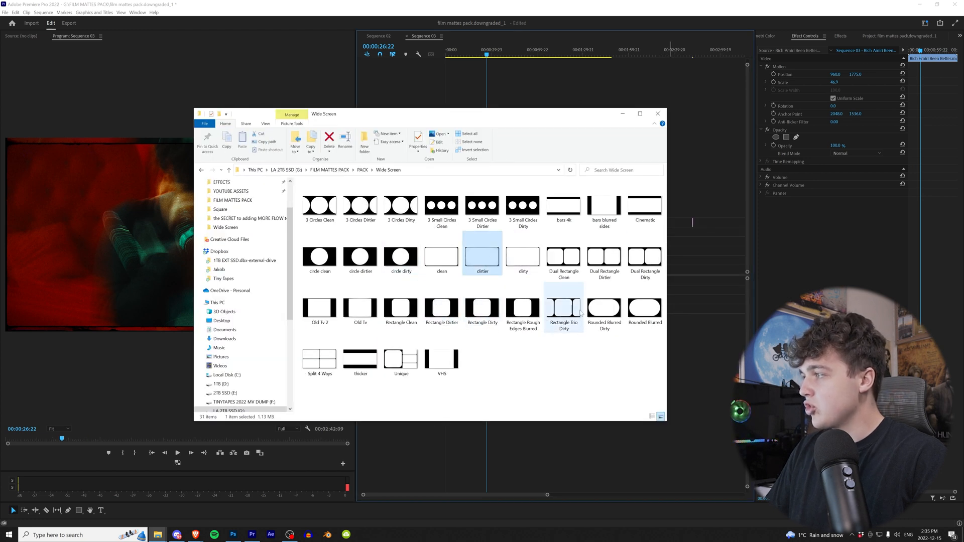
{"action": "left_click", "coordinate": [563, 307]}
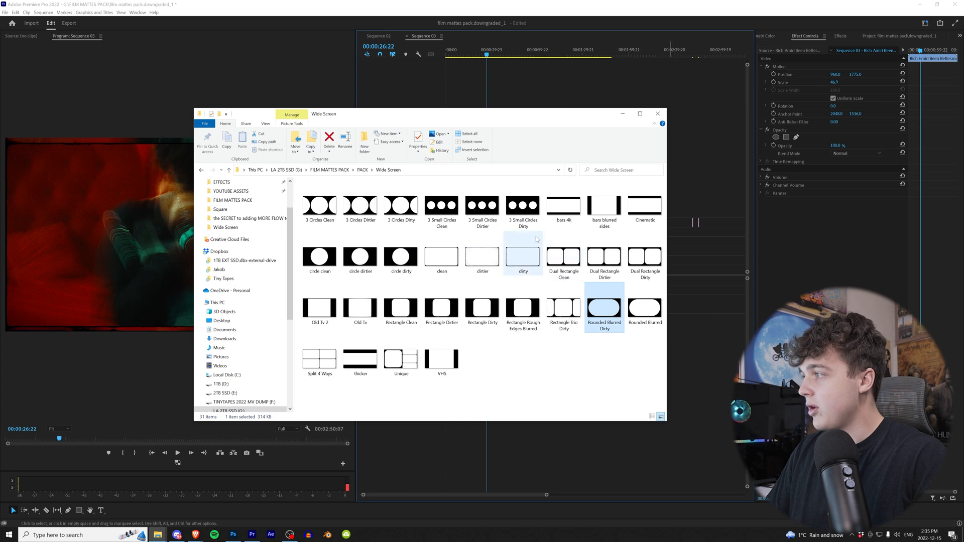
{"action": "left_click", "coordinate": [532, 206]}
{"action": "left_click_drag", "start_coordinate": [401, 359], "coordinate": [714, 198]}
{"action": "left_click", "coordinate": [657, 113]}
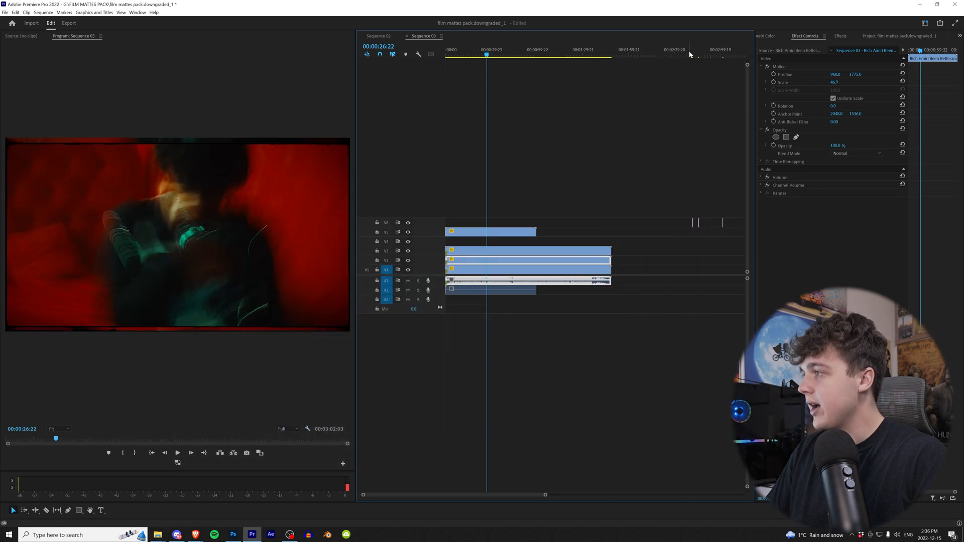
Step: Clear the wiggle border, stacked footage copies and audio, leaving one footage clip and the mattes, with the playhead at the sequence start
{"action": "key", "text": "ctrl+z"}
{"action": "key", "text": "ctrl+z"}
{"action": "key", "text": "ctrl+z"}
{"action": "key", "text": "ctrl+z"}
{"action": "key", "text": "Home"}
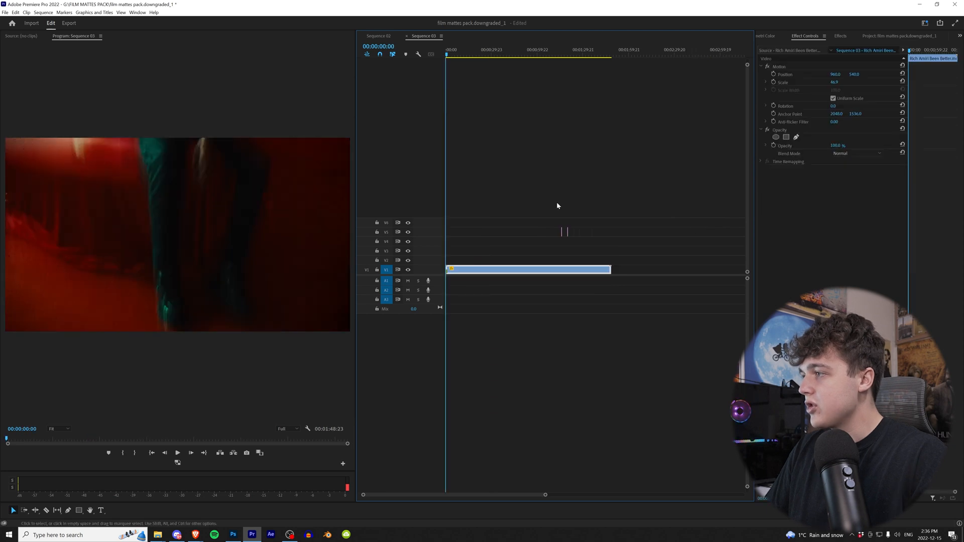
Step: Place the dirtier matte above the footage at the sequence start, set its scale to 50 and preview it
{"action": "left_click_drag", "start_coordinate": [558, 231], "coordinate": [467, 97]}
{"action": "key", "text": "backslash"}
{"action": "left_click", "coordinate": [469, 51]}
{"action": "key", "text": "space"}
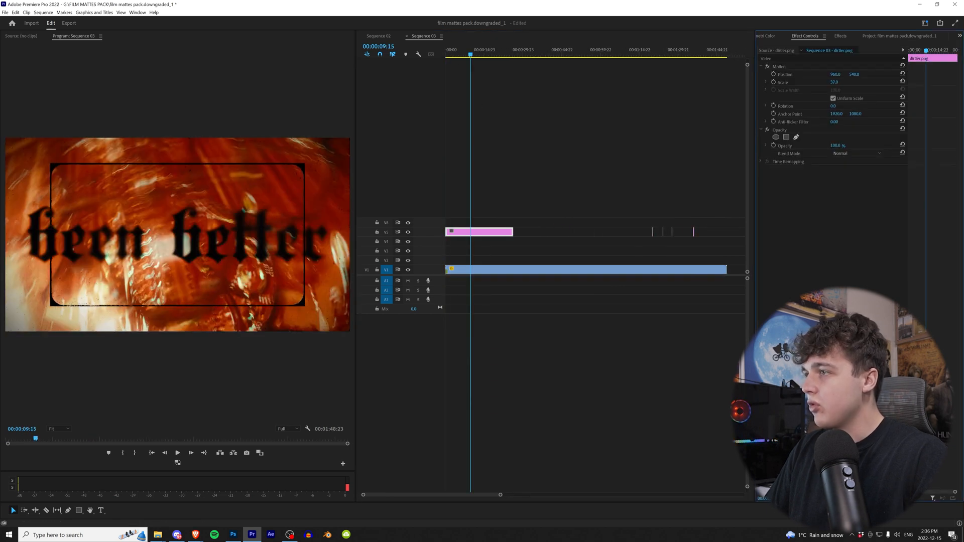
{"action": "left_click_drag", "start_coordinate": [833, 83], "coordinate": [839, 82]}
{"action": "key", "text": "space"}
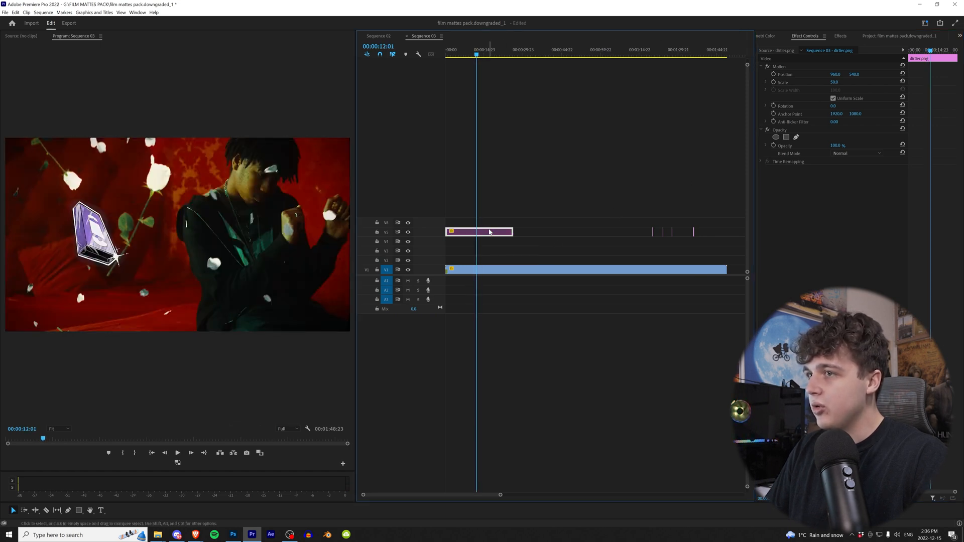
Step: Place the Rectangle Trio Dirty matte at the sequence start with scale 50.2, and shrink the footage to about 34 so it fits the middle panel
{"action": "left_click_drag", "start_coordinate": [651, 231], "coordinate": [485, 222]}
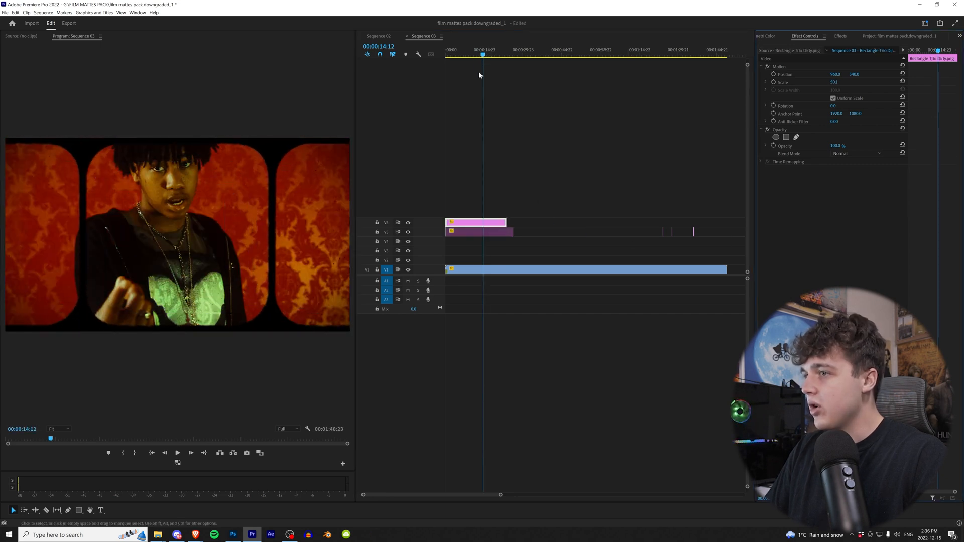
{"action": "left_click_drag", "start_coordinate": [479, 52], "coordinate": [458, 52]}
{"action": "left_click", "coordinate": [502, 269]}
{"action": "left_click_drag", "start_coordinate": [832, 82], "coordinate": [292, 317]}
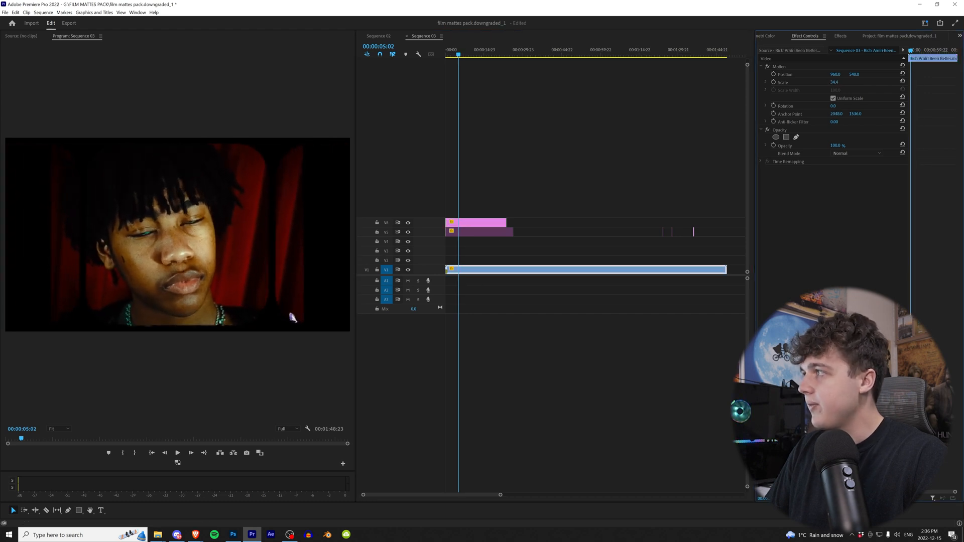
Step: Stack two copies of the footage above the original, shifted in time so each shows a different moment
{"action": "scroll", "coordinate": [493, 275], "scroll_direction": "up", "scroll_amount": 3}
{"action": "left_click_drag", "start_coordinate": [487, 270], "coordinate": [483, 260]}
{"action": "left_click_drag", "start_coordinate": [483, 260], "coordinate": [532, 256]}
Step: Apply the Crop effect to both stacked footage copies
{"action": "left_click", "coordinate": [461, 250]}
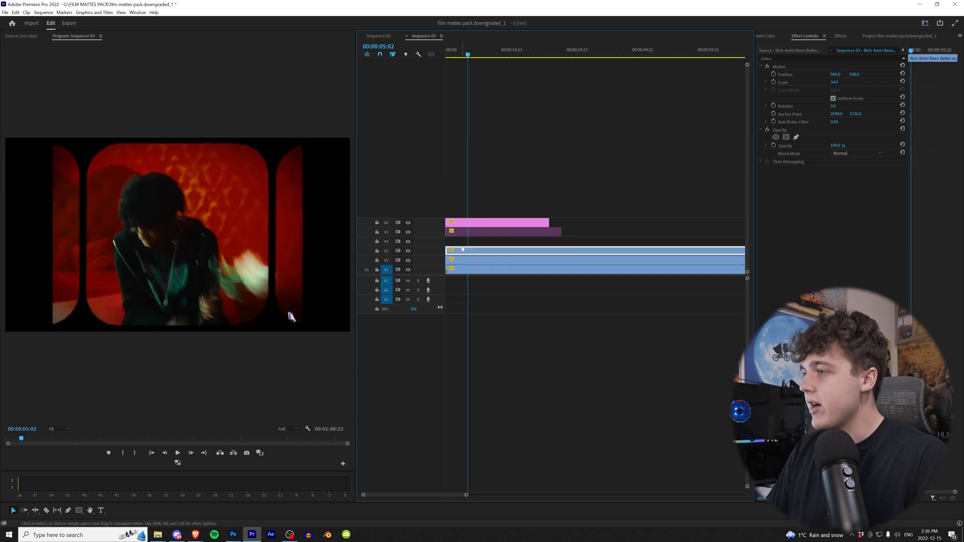
{"action": "left_click", "coordinate": [840, 36]}
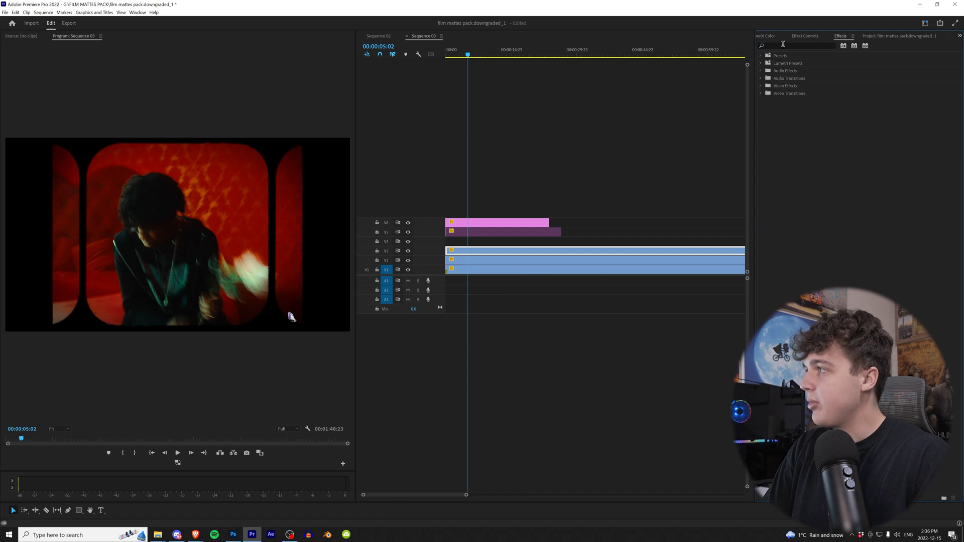
{"action": "left_click_drag", "start_coordinate": [786, 123], "coordinate": [507, 258]}
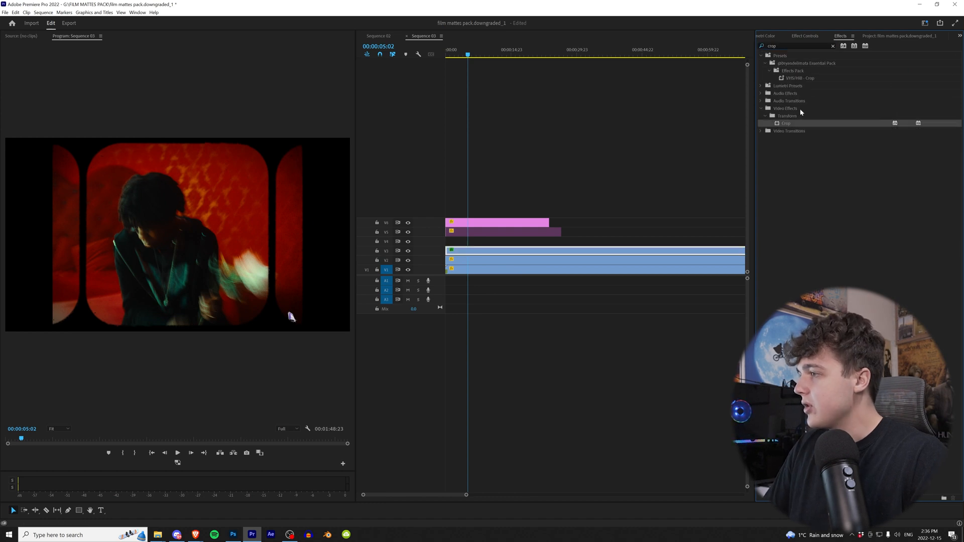
Step: Move the top footage copy to X 1907 and crop its left edge by 19.9% so it fills the right matte panel
{"action": "left_click", "coordinate": [507, 252]}
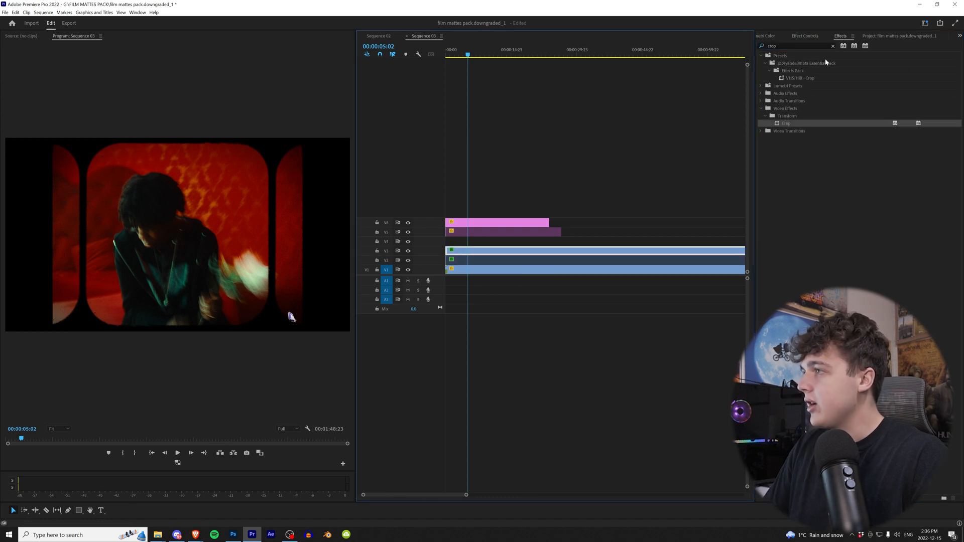
{"action": "left_click", "coordinate": [804, 36]}
{"action": "left_click_drag", "start_coordinate": [835, 75], "coordinate": [884, 74]}
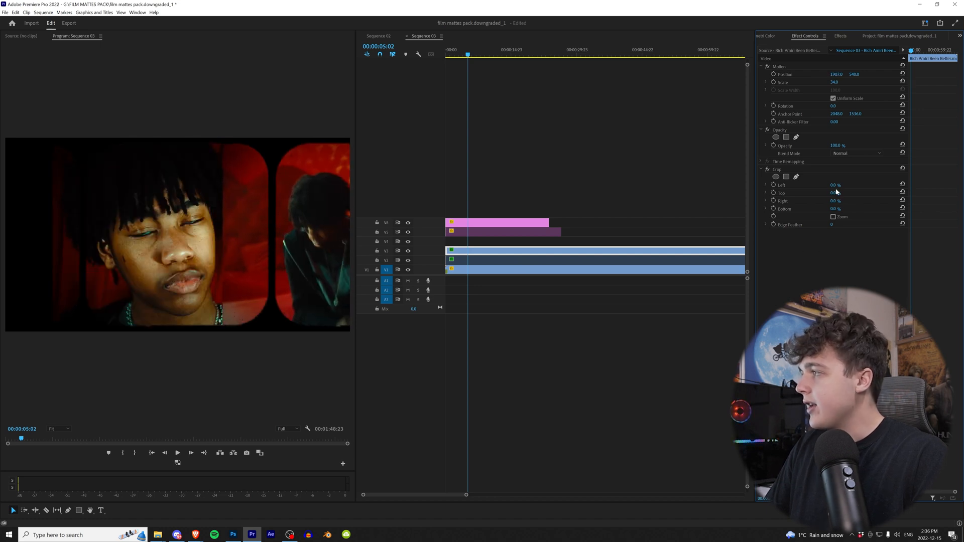
{"action": "left_click_drag", "start_coordinate": [834, 185], "coordinate": [868, 185]}
Step: Move the middle footage copy to X 152, crop its right edge by 29.9%, and play the three-panel composition from the start
{"action": "left_click", "coordinate": [482, 260]}
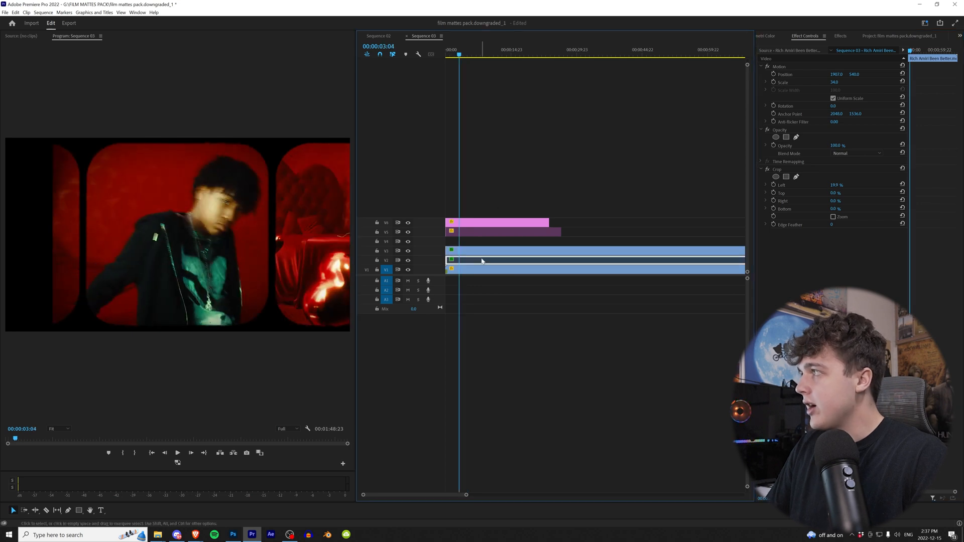
{"action": "left_click_drag", "start_coordinate": [834, 74], "coordinate": [794, 75]}
{"action": "left_click_drag", "start_coordinate": [836, 203], "coordinate": [886, 203]}
{"action": "left_click_drag", "start_coordinate": [451, 55], "coordinate": [434, 57]}
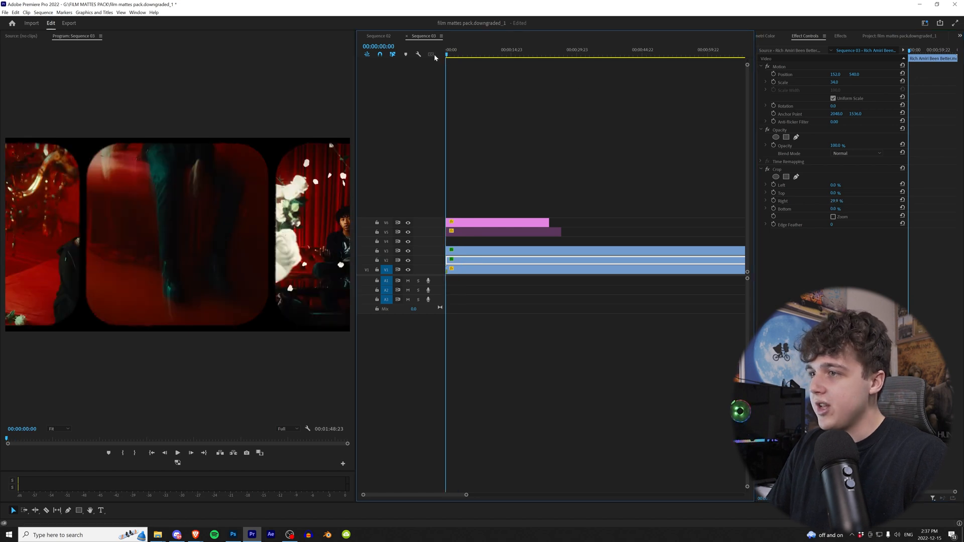
{"action": "key", "text": "space"}
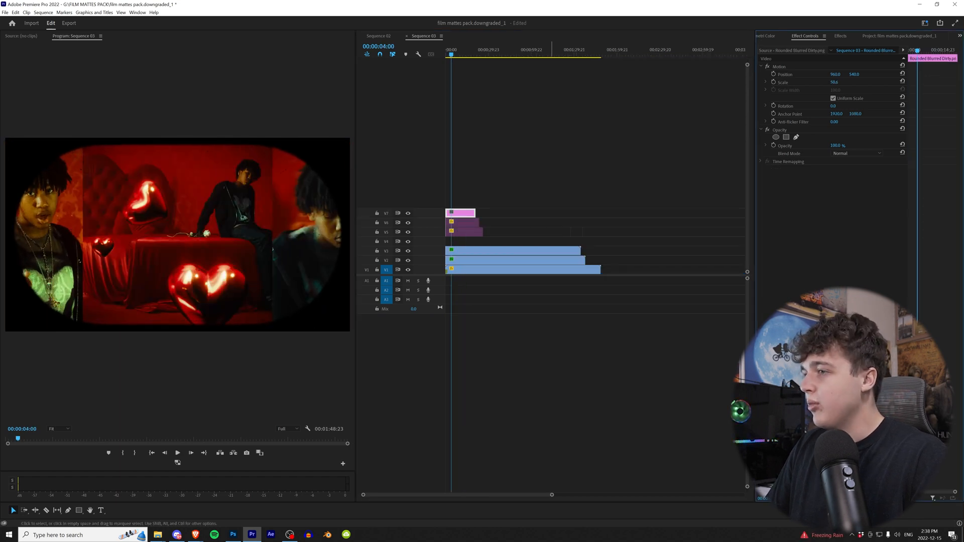
Step: Disable the two cropped footage copies, scale the base footage to 47.2 behind the Rounded Blurred Dirty matte, and preview the frame full-size
{"action": "left_click", "coordinate": [467, 260]}
{"action": "left_click", "coordinate": [468, 251], "text": "shift"}
{"action": "key", "text": "shift+e"}
{"action": "left_click", "coordinate": [463, 232]}
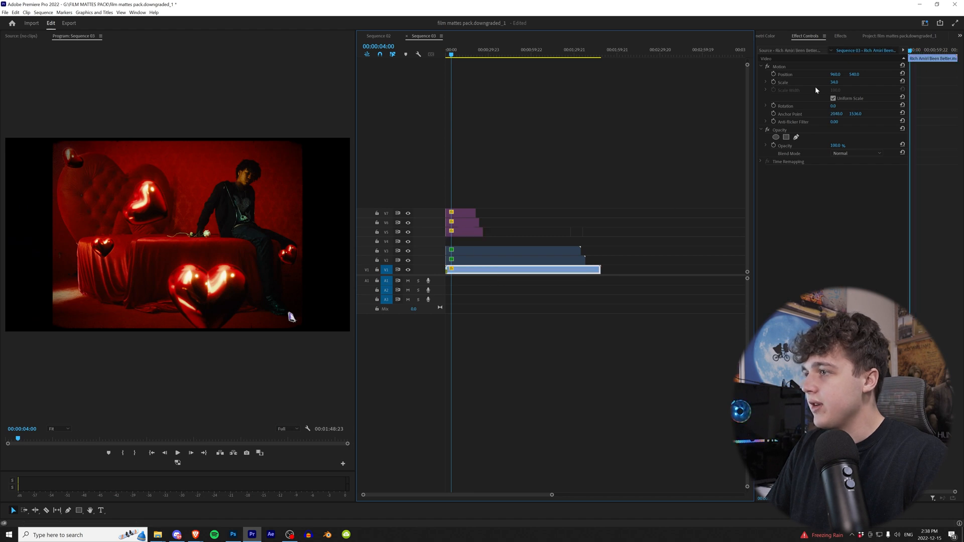
{"action": "key", "text": "grave"}
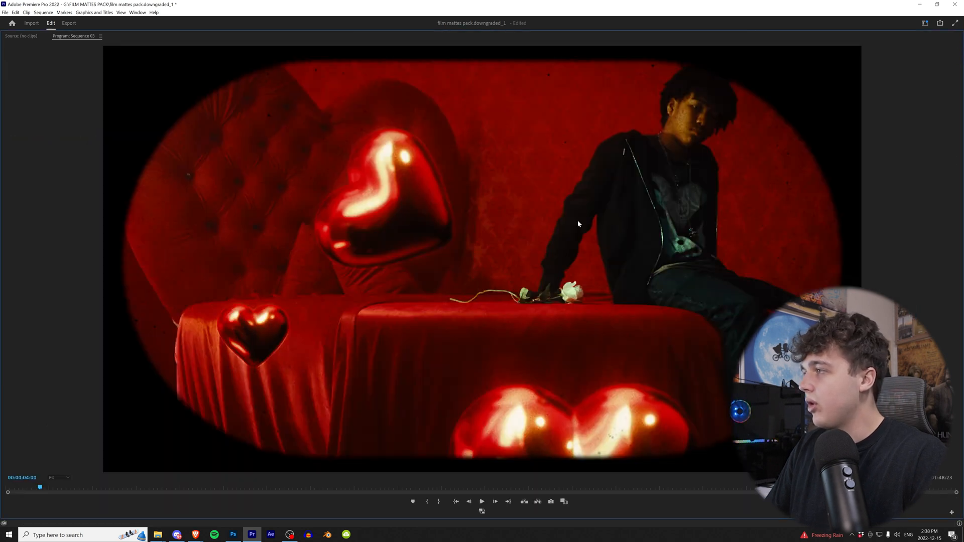
{"action": "key", "text": "grave"}
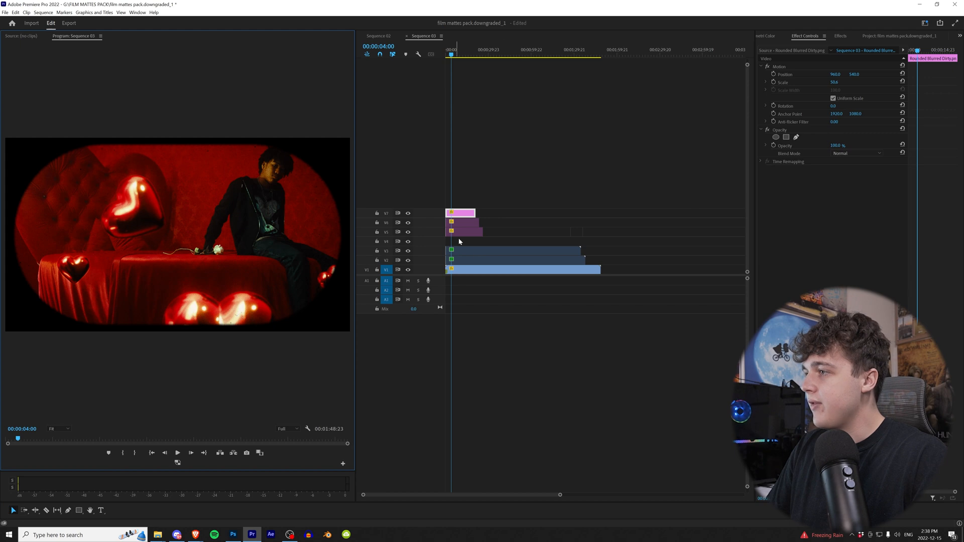
Step: Shift the base footage horizontally to reframe the seated subject inside the rounded matte
{"action": "key", "text": "equal"}
{"action": "key", "text": "equal"}
{"action": "key", "text": "equal"}
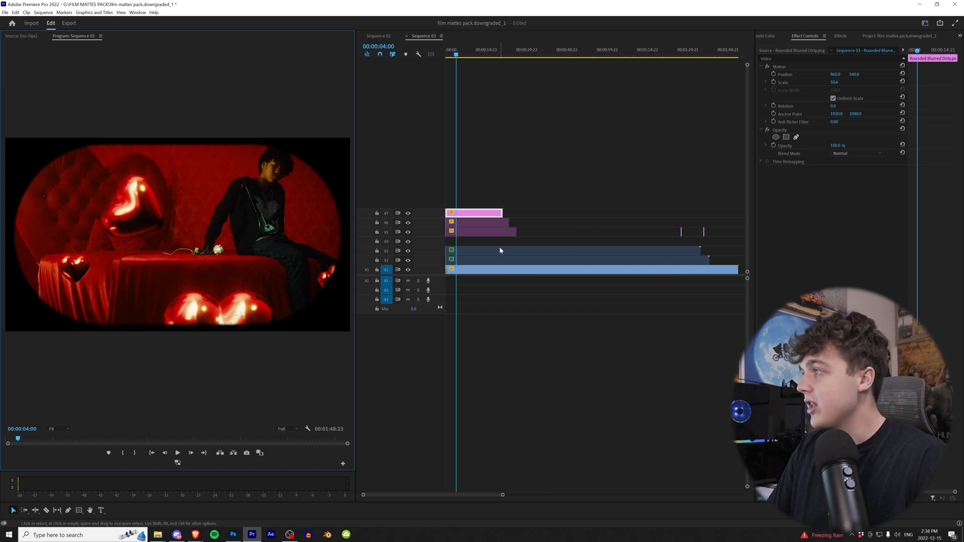
{"action": "mouse_move", "coordinate": [837, 82]}
{"action": "left_mouse_down"}
{"action": "mouse_move", "coordinate": [848, 82]}
{"action": "mouse_move", "coordinate": [827, 83]}
{"action": "mouse_move", "coordinate": [840, 83]}
{"action": "left_mouse_up"}
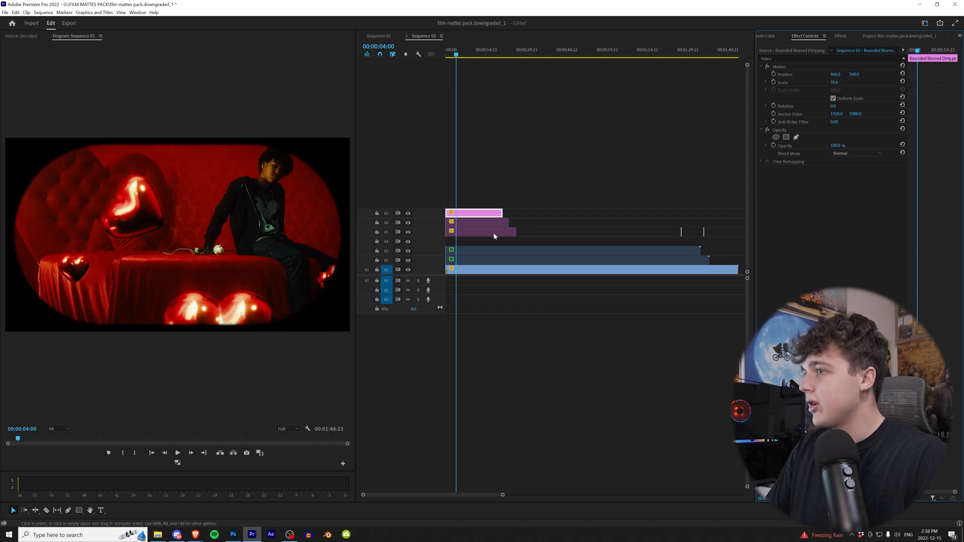
{"action": "left_click", "coordinate": [471, 270]}
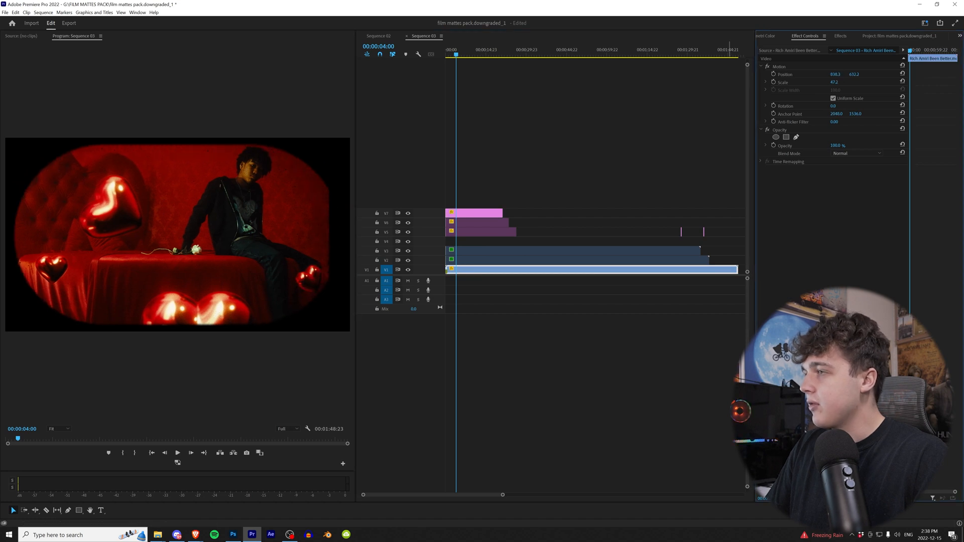
Step: Disable the Rounded Blurred Dirty matte and place the 3 Small Circles Dirty matte above it at the start of the sequence
{"action": "left_click", "coordinate": [473, 213]}
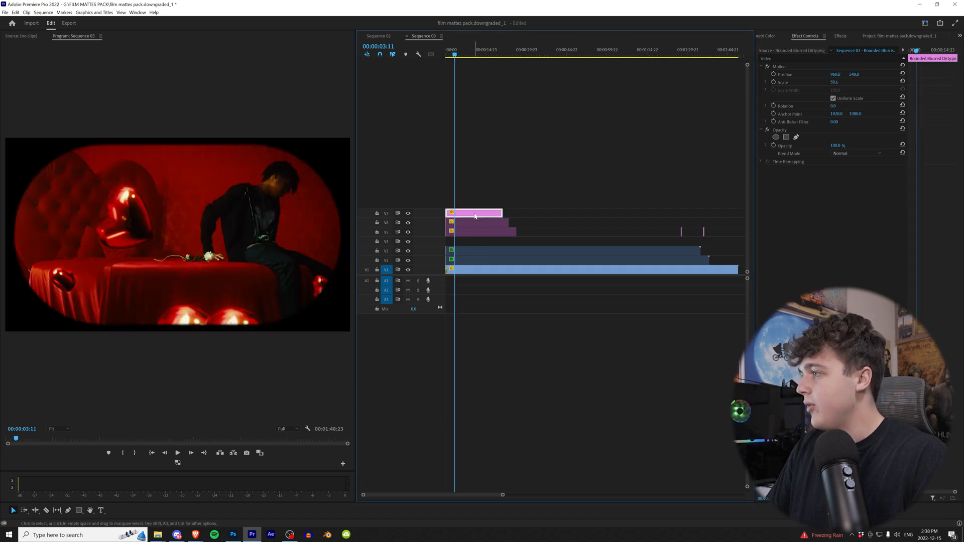
{"action": "left_click_drag", "start_coordinate": [677, 235], "coordinate": [473, 204]}
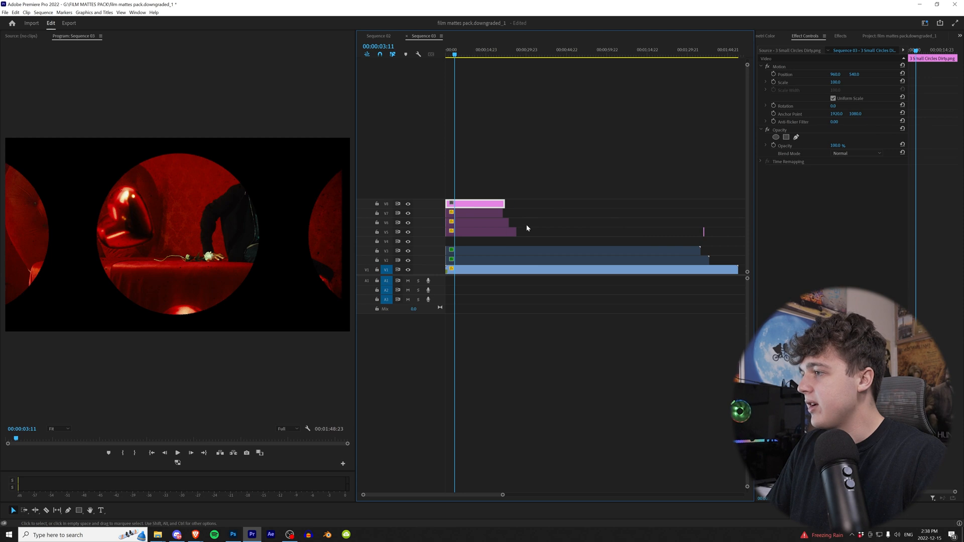
Step: Recenter the base footage at scale 48.2 and shrink the 3 Small Circles Dirty matte until all three circles fit inside the frame
{"action": "key", "text": "d"}
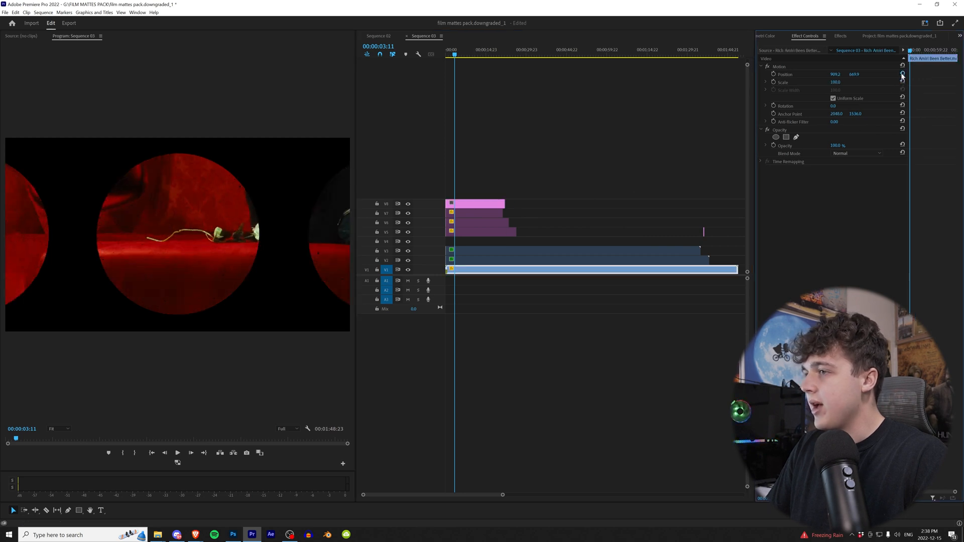
{"action": "left_click", "coordinate": [476, 204]}
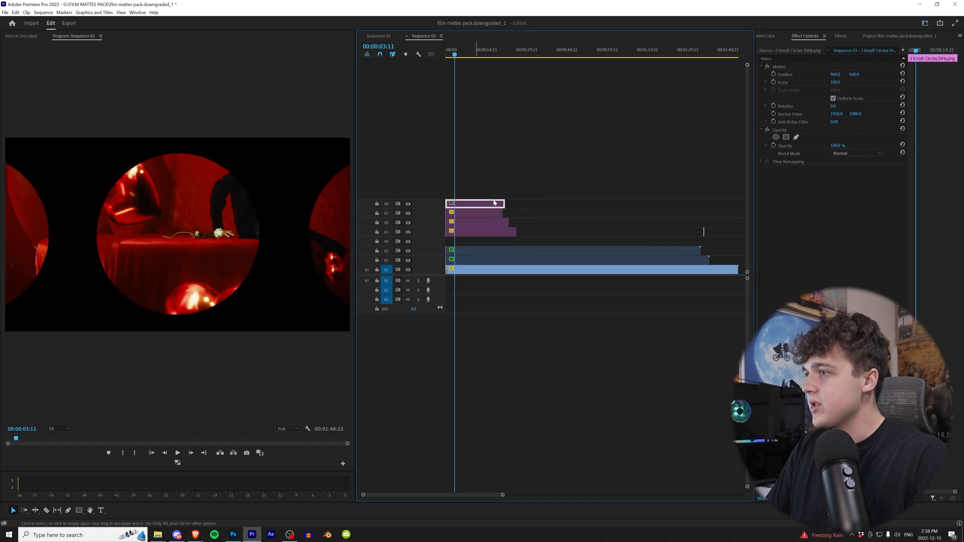
{"action": "left_click_drag", "start_coordinate": [835, 82], "coordinate": [815, 82]}
{"action": "left_click", "coordinate": [548, 271]}
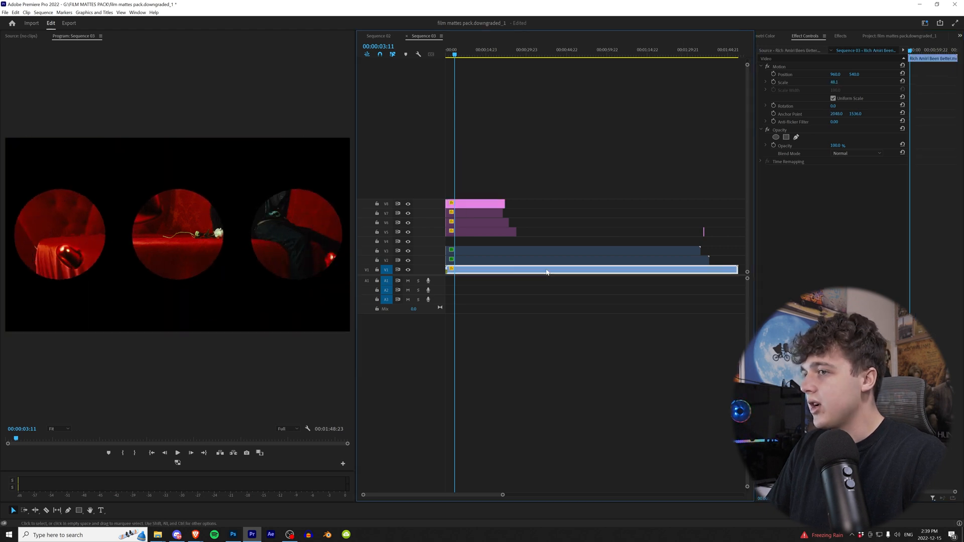
Step: Enable both cropped footage copies and reposition the top copy behind the matte's circles
{"action": "left_click", "coordinate": [486, 259]}
{"action": "left_click", "coordinate": [506, 252]}
{"action": "left_click", "coordinate": [778, 66]}
{"action": "left_click_drag", "start_coordinate": [288, 233], "coordinate": [215, 236]}
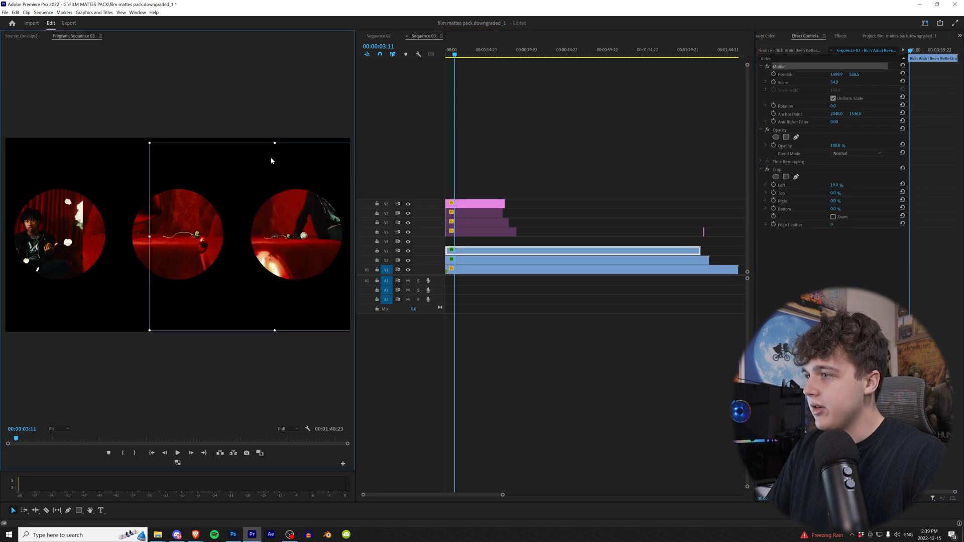
Step: Scale the two footage copies down so the seated subject sits inside the left and right circles
{"action": "left_click", "coordinate": [300, 191]}
{"action": "left_click", "coordinate": [779, 66]}
{"action": "left_click_drag", "start_coordinate": [155, 144], "coordinate": [184, 143]}
Step: Scale the base footage to 16.0 and trim its start so a different shot shows in the middle circle
{"action": "left_click", "coordinate": [492, 270]}
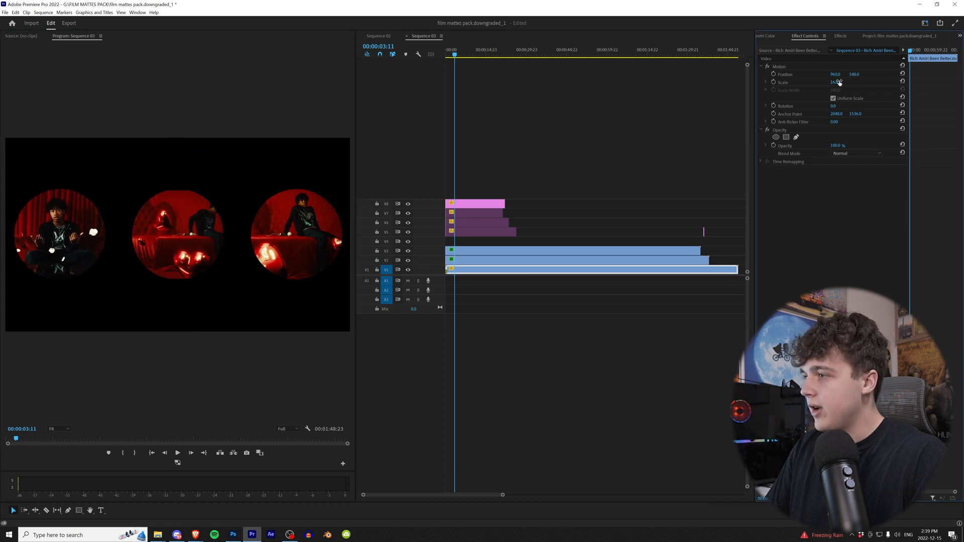
{"action": "left_click_drag", "start_coordinate": [456, 273], "coordinate": [520, 273]}
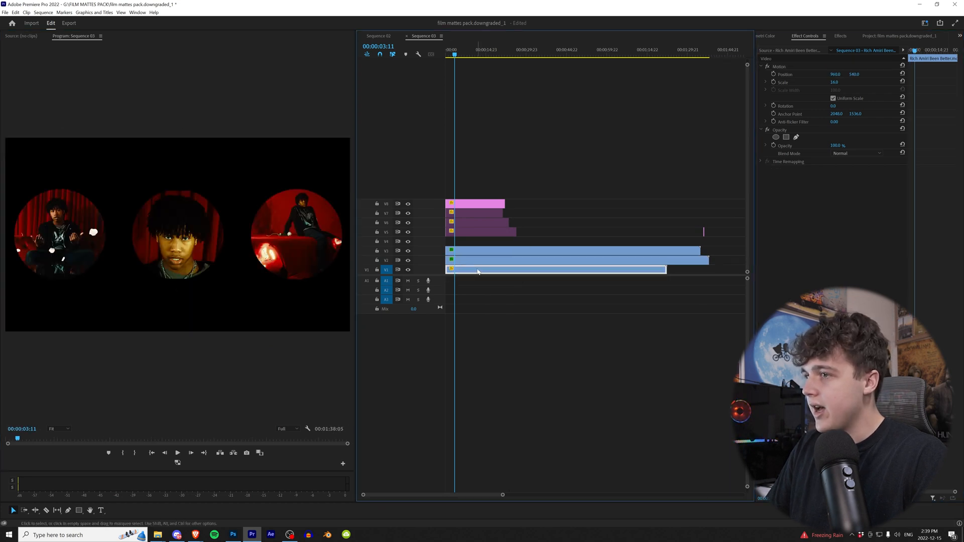
Step: Play the three-circle composition and return the playhead to about 3 seconds to check the framing
{"action": "key", "text": "space"}
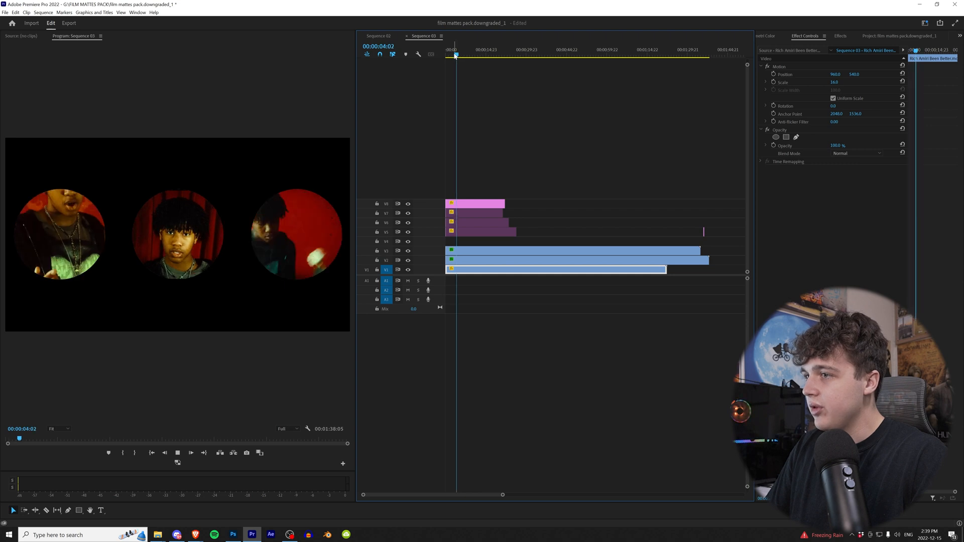
{"action": "left_click", "coordinate": [451, 54]}
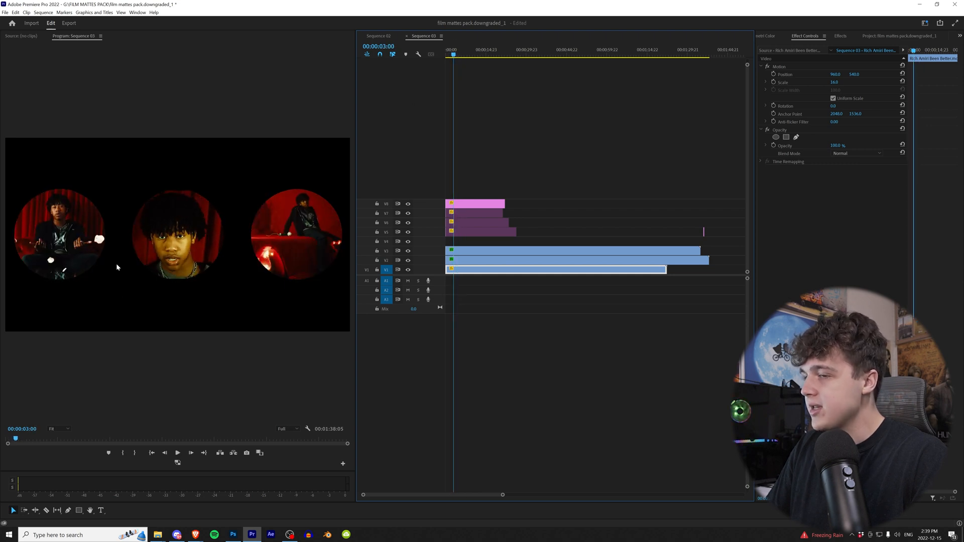
{"action": "left_click", "coordinate": [168, 238]}
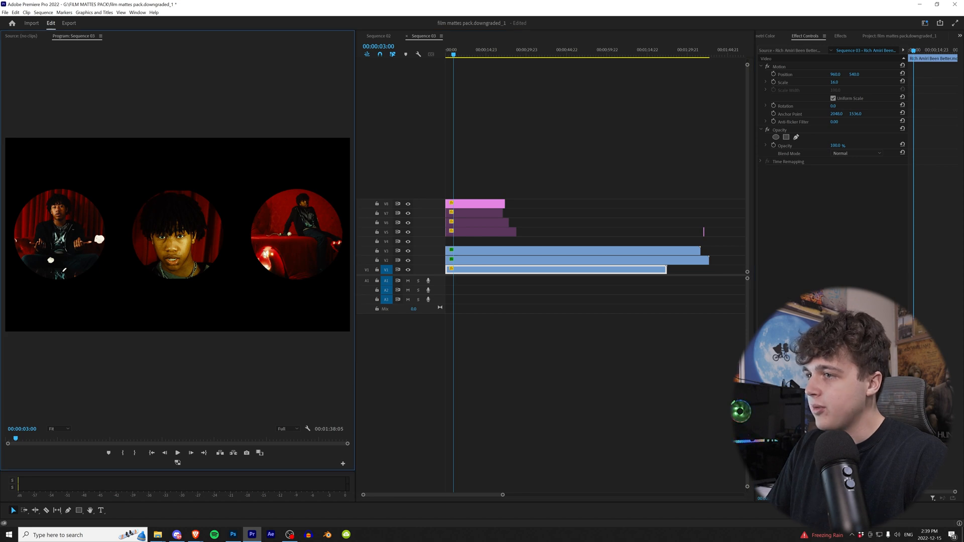
Step: Place the Unique matte above the other mattes at the sequence start and disable the two cropped footage copies
{"action": "left_click_drag", "start_coordinate": [703, 232], "coordinate": [502, 195]}
{"action": "left_click", "coordinate": [488, 250]}
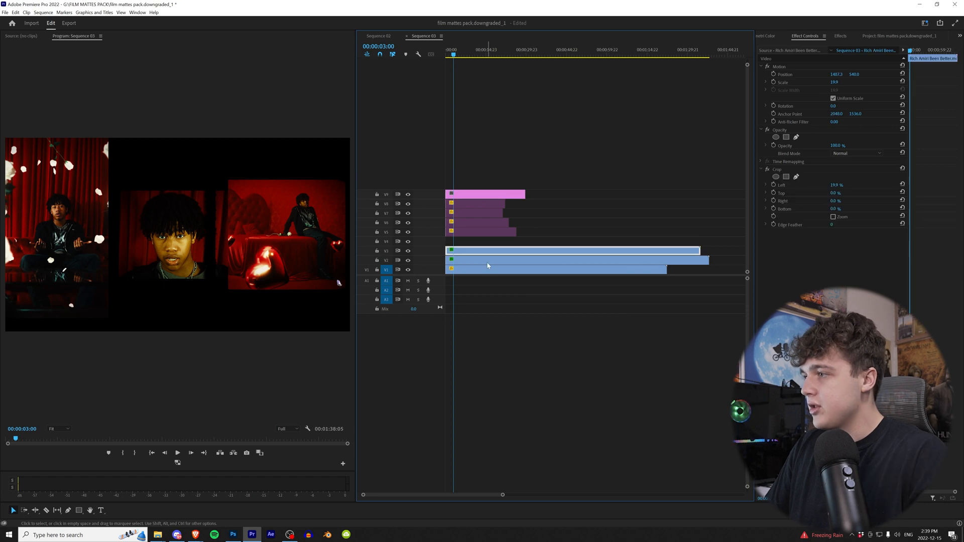
{"action": "key", "text": "shift+e"}
{"action": "left_click", "coordinate": [484, 260]}
{"action": "key", "text": "shift+e"}
Step: Shrink the Unique matte to fit the frame, and scale the base footage to 33.8 inside its large left panel
{"action": "left_click", "coordinate": [502, 269]}
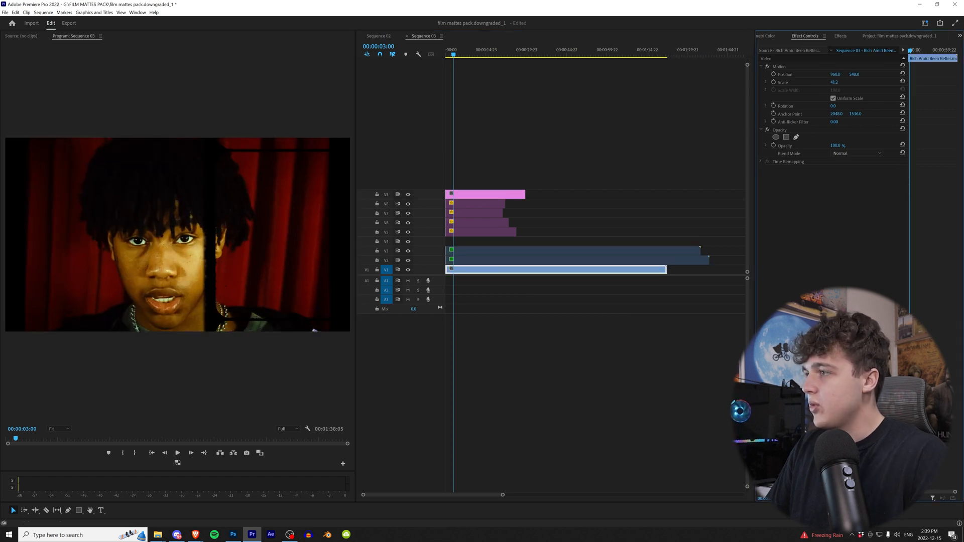
{"action": "left_click", "coordinate": [479, 195]}
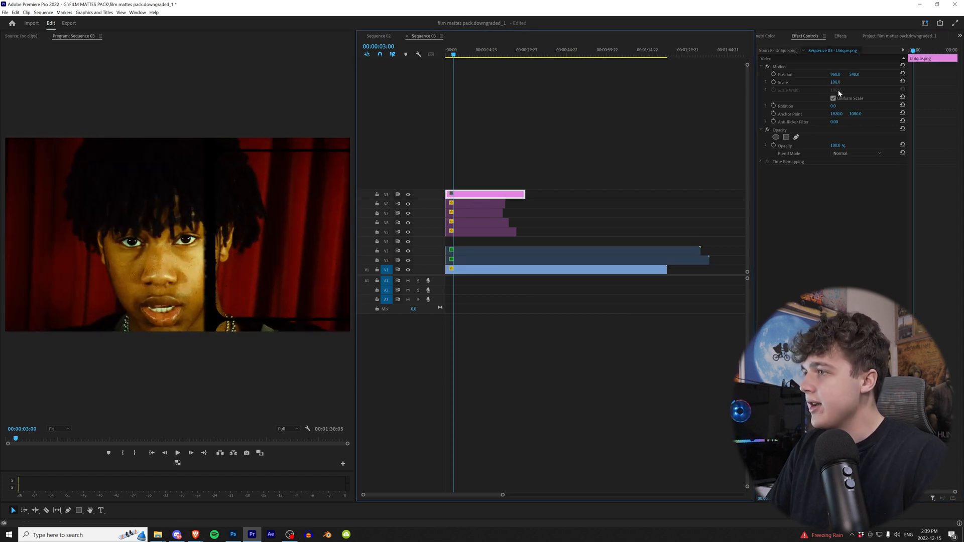
{"action": "left_click_drag", "start_coordinate": [834, 82], "coordinate": [823, 81]}
{"action": "left_click", "coordinate": [452, 270]}
{"action": "left_click_drag", "start_coordinate": [267, 300], "coordinate": [218, 316]}
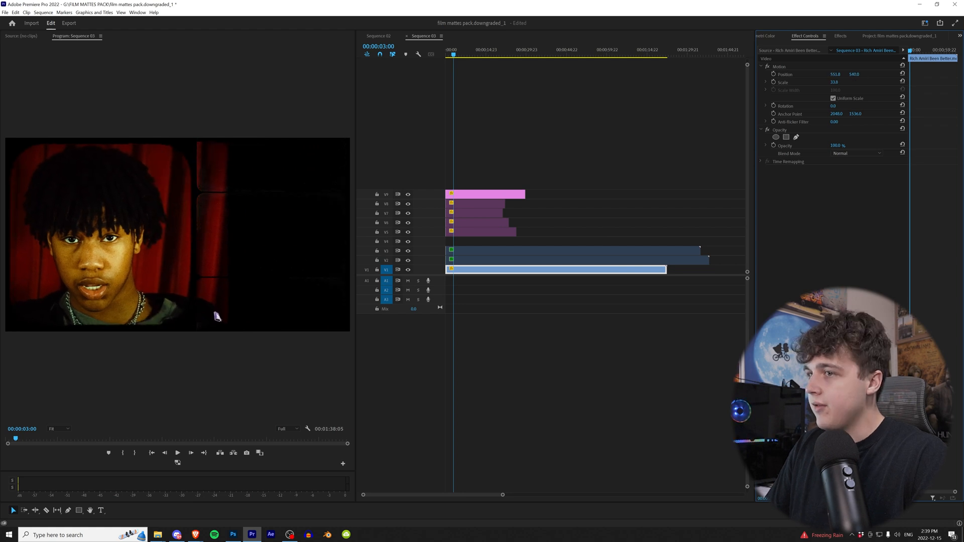
Step: Fit the middle footage copy into the upper right panel at scale 21.3 with right crop 1.0%, and crop its bottom edge
{"action": "left_click", "coordinate": [529, 261]}
{"action": "left_click_drag", "start_coordinate": [845, 196], "coordinate": [840, 195]}
{"action": "left_click", "coordinate": [779, 67]}
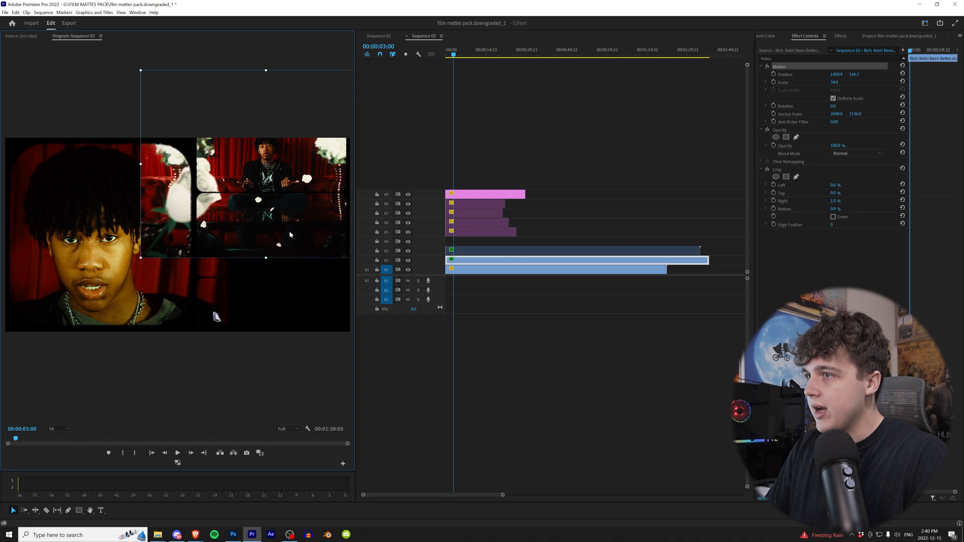
{"action": "left_click_drag", "start_coordinate": [264, 256], "coordinate": [284, 211]}
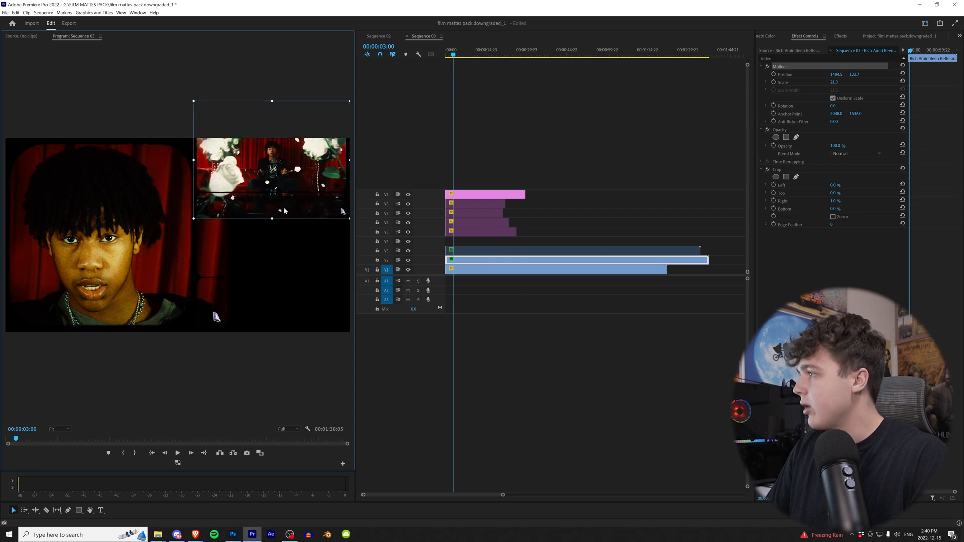
{"action": "left_click_drag", "start_coordinate": [834, 208], "coordinate": [853, 209]}
Step: Enable the top footage copy, clear its left crop, and fit it into the middle right panel at scale 20.9
{"action": "left_click", "coordinate": [552, 251]}
{"action": "key", "text": "shift+e"}
{"action": "key", "text": "ctrl+z"}
{"action": "key", "text": "ctrl+z"}
{"action": "key", "text": "ctrl+z"}
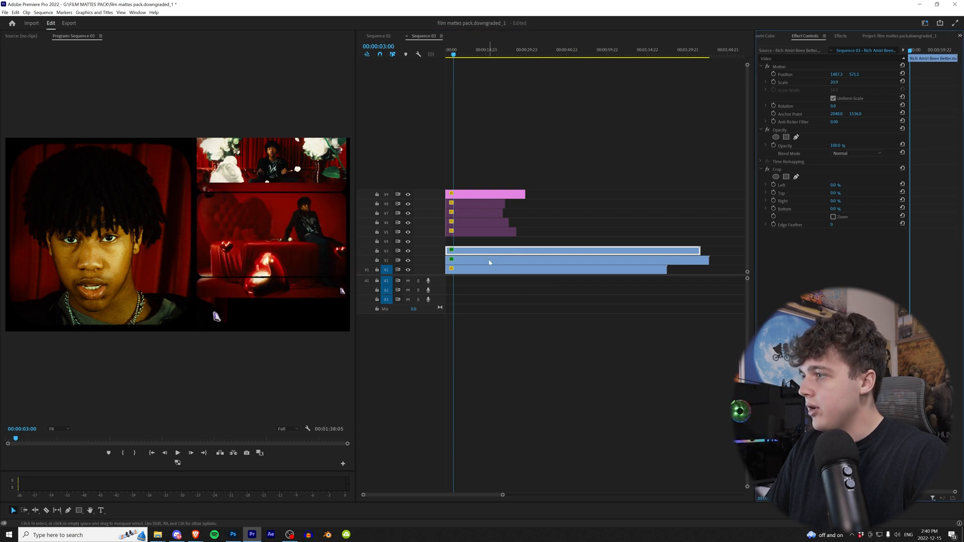
Step: Move the upper-panel footage to V4 above the other copy, and crop the bottom edge of the middle-panel footage
{"action": "left_click_drag", "start_coordinate": [489, 262], "coordinate": [486, 248]}
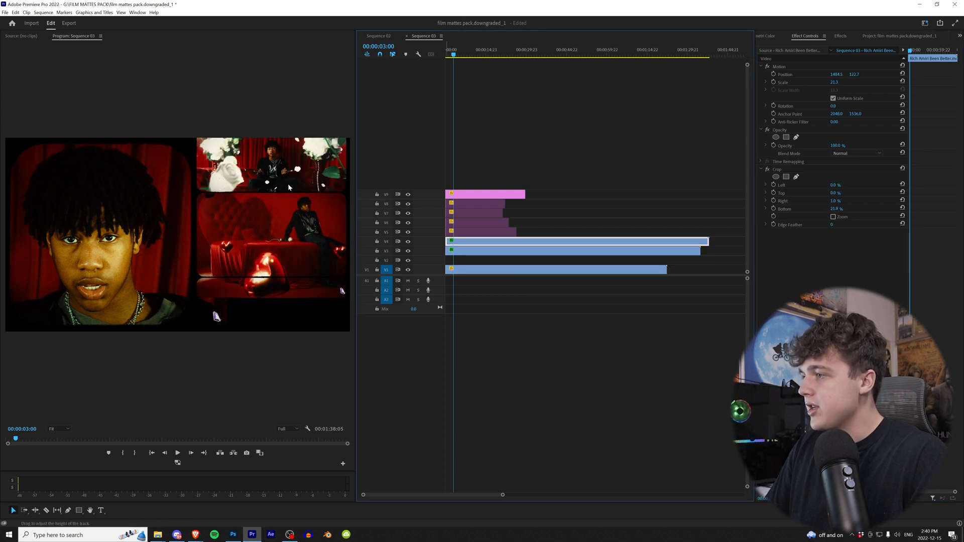
{"action": "left_click", "coordinate": [485, 254]}
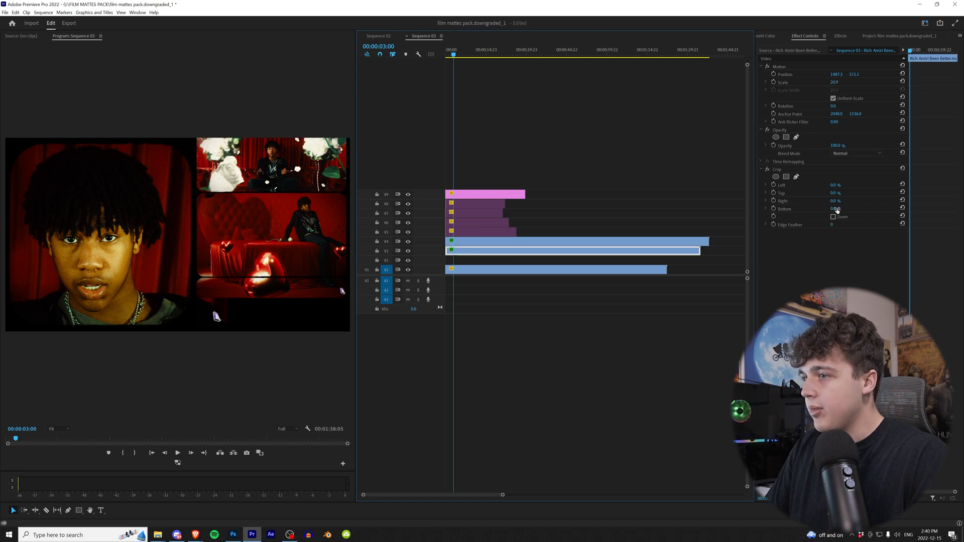
{"action": "left_click_drag", "start_coordinate": [837, 210], "coordinate": [856, 210]}
Step: Duplicate the middle-panel footage onto V2 with a different section, and move it down into the lower right panel
{"action": "left_click_drag", "start_coordinate": [485, 255], "coordinate": [467, 260]}
{"action": "left_click_drag", "start_coordinate": [855, 75], "coordinate": [953, 74]}
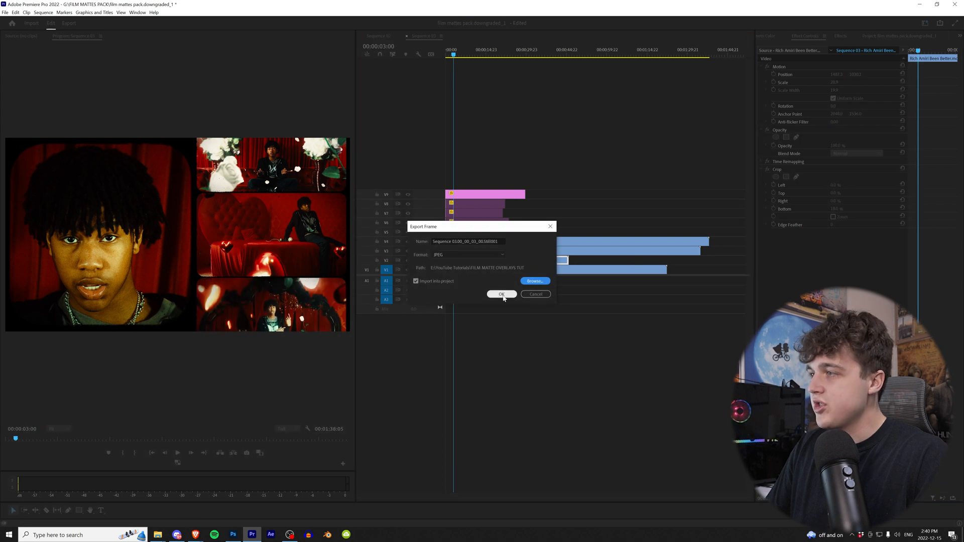
Step: Export the current frame as a JPEG with import into the project enabled, and preview the composition full-size
{"action": "left_click", "coordinate": [498, 295]}
{"action": "key", "text": "grave"}
{"action": "key", "text": "grave"}
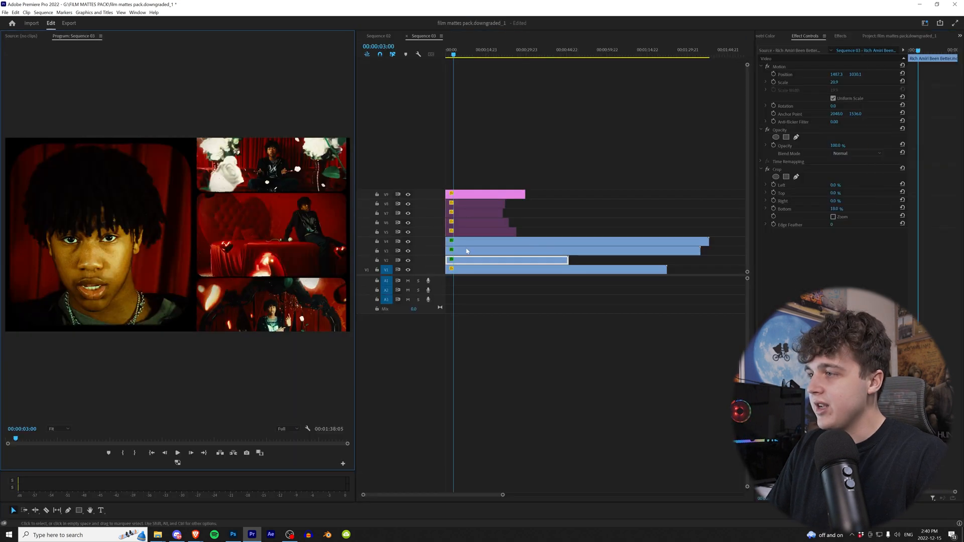
Step: Play the four-panel composition to check how the footage looks in the Unique matte
{"action": "left_click", "coordinate": [513, 318]}
{"action": "key", "text": "space"}
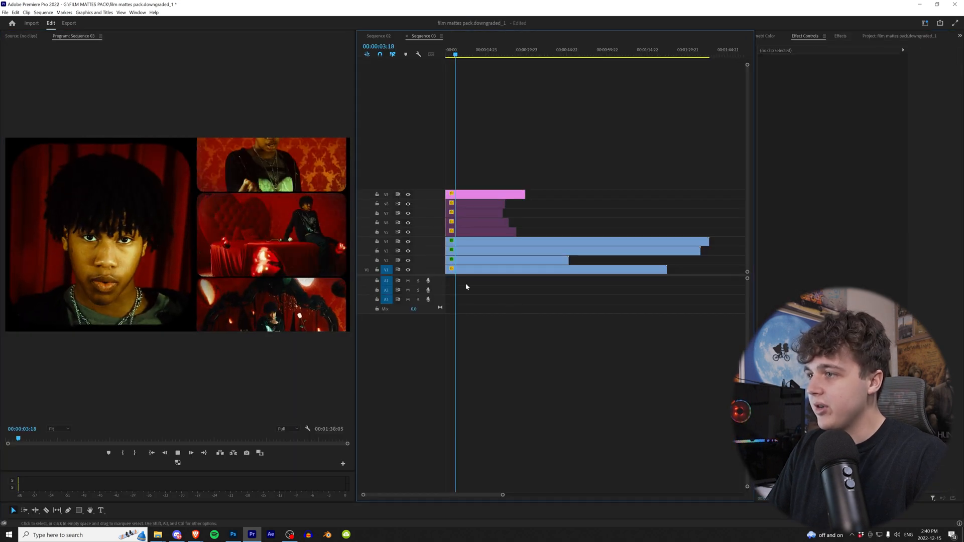
{"action": "left_click", "coordinate": [304, 279]}
Step: Switch to File Explorer and open the Square folder inside the matte PACK folder
{"action": "key", "text": "alt+Tab"}
{"action": "left_click_drag", "start_coordinate": [523, 121], "coordinate": [485, 107]}
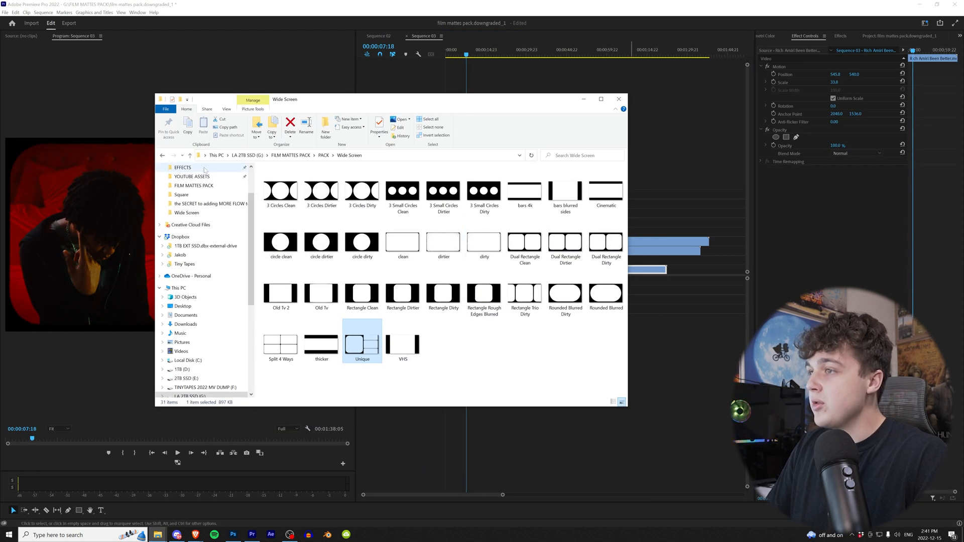
{"action": "left_click", "coordinate": [162, 155]}
{"action": "double_click", "coordinate": [289, 182]}
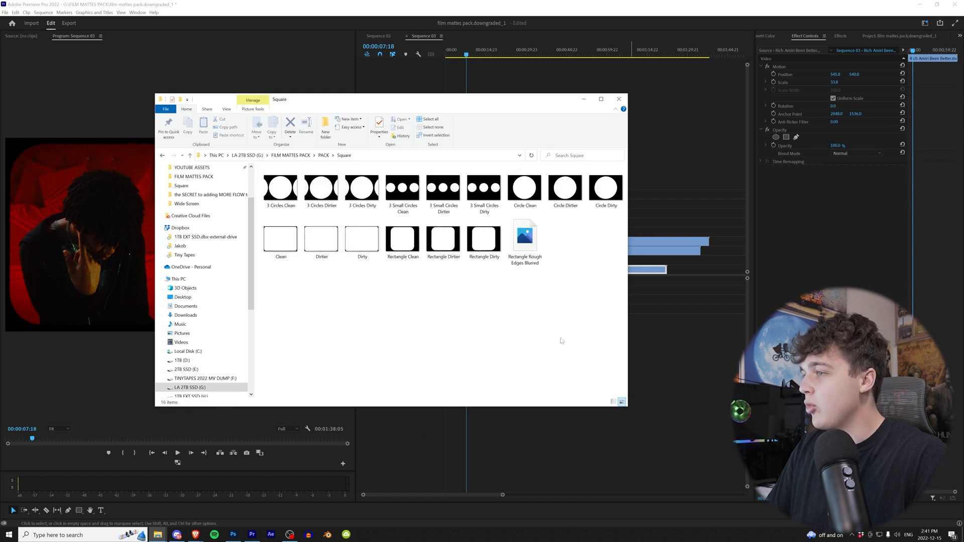
Step: Preview the square Circle Dirty and Circle Dirtier matte images, closing each one after viewing
{"action": "double_click", "coordinate": [609, 183]}
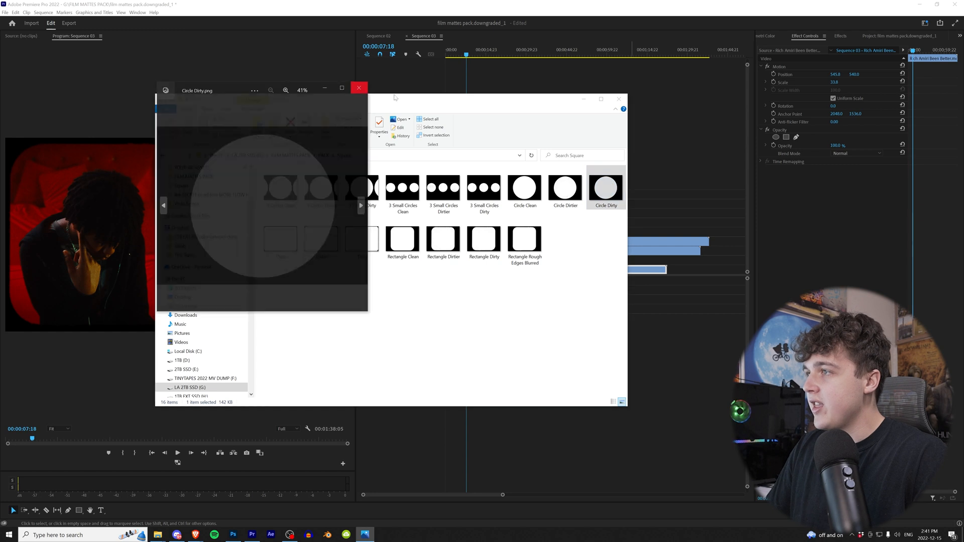
{"action": "left_click", "coordinate": [360, 87]}
{"action": "double_click", "coordinate": [565, 187]}
{"action": "left_click", "coordinate": [359, 87]}
Step: Look over the mattes in the Wide Screen folder and return to the Premiere Pro sequence
{"action": "key", "text": "alt+Left"}
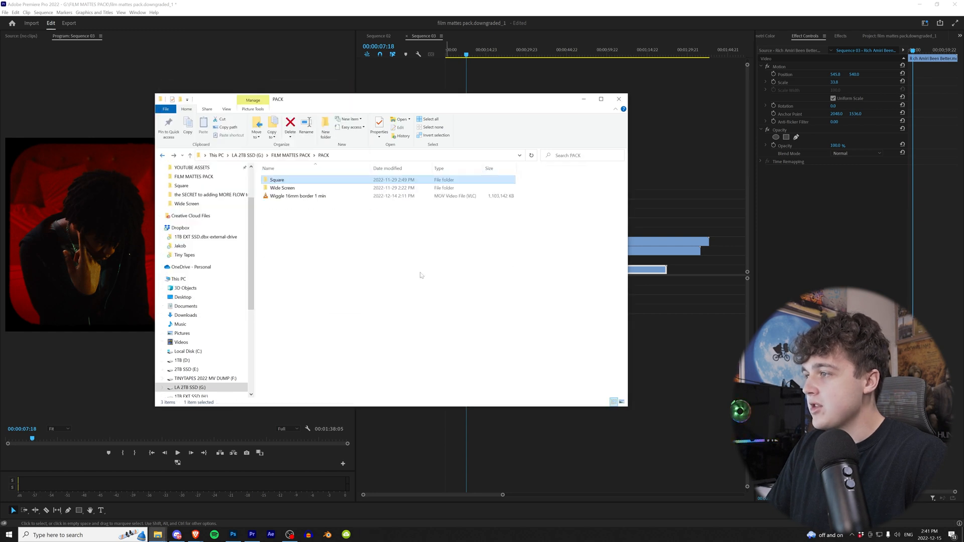
{"action": "double_click", "coordinate": [284, 189]}
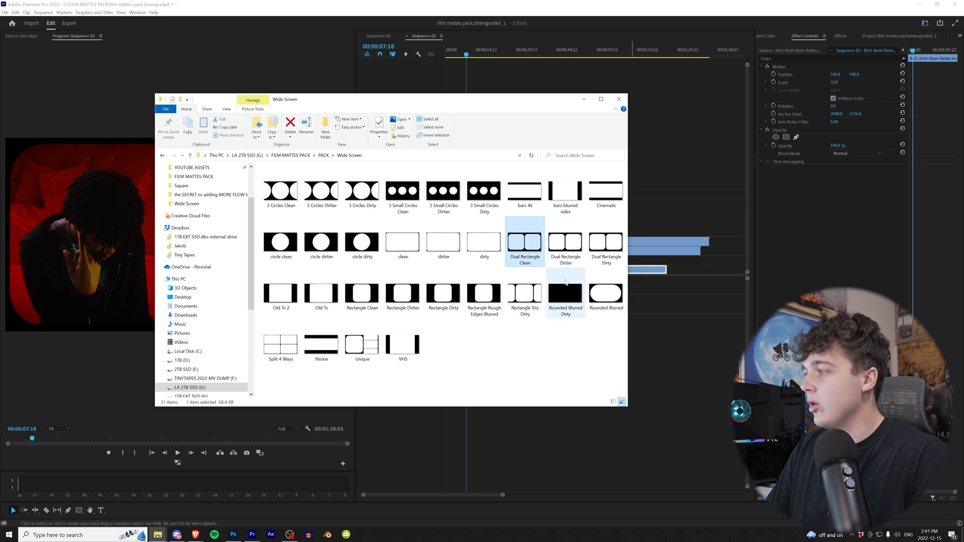
{"action": "left_click", "coordinate": [583, 99]}
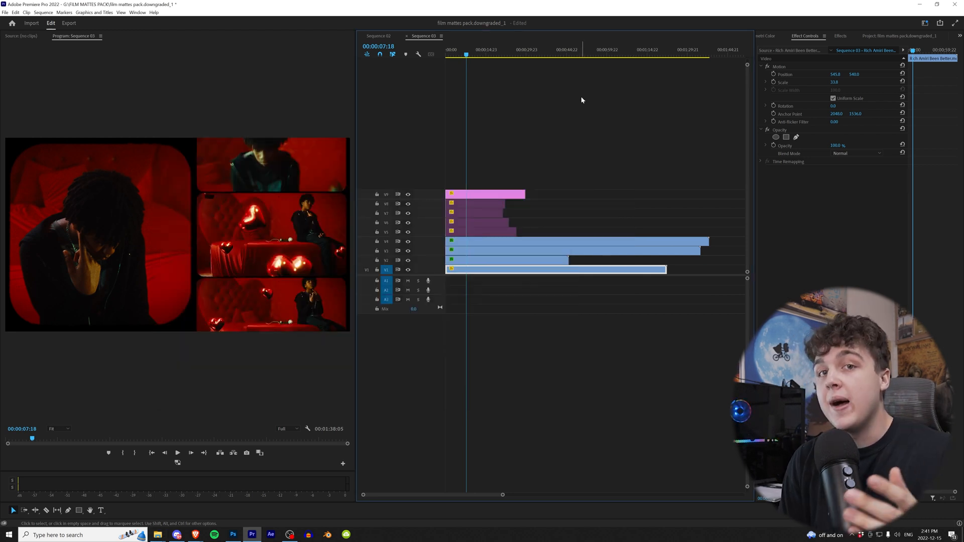